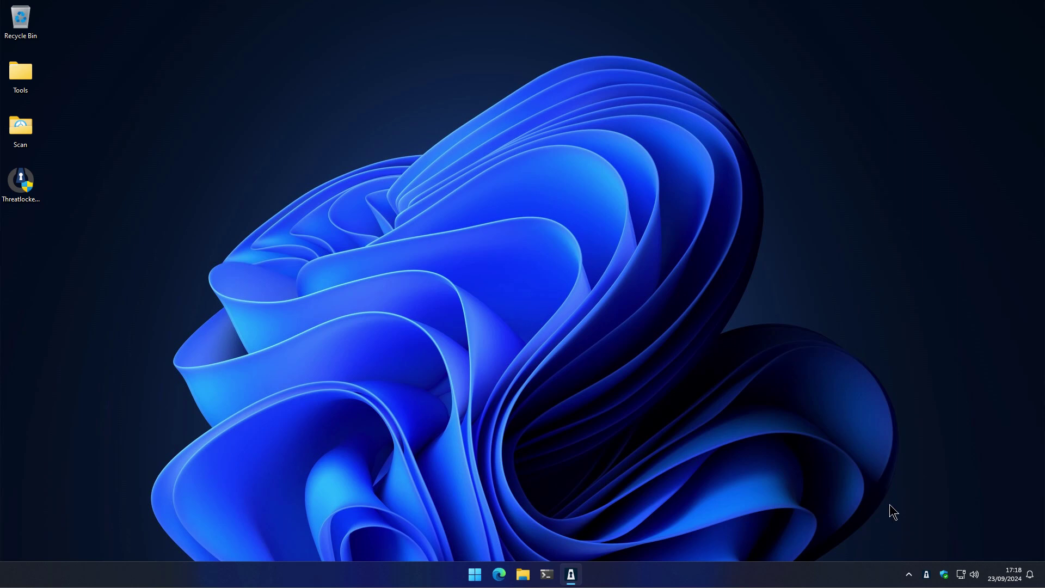
Open ThreatLocker's Realtime Unified Audit from the tray icon's menu
right_click(926, 574)
click(867, 547)
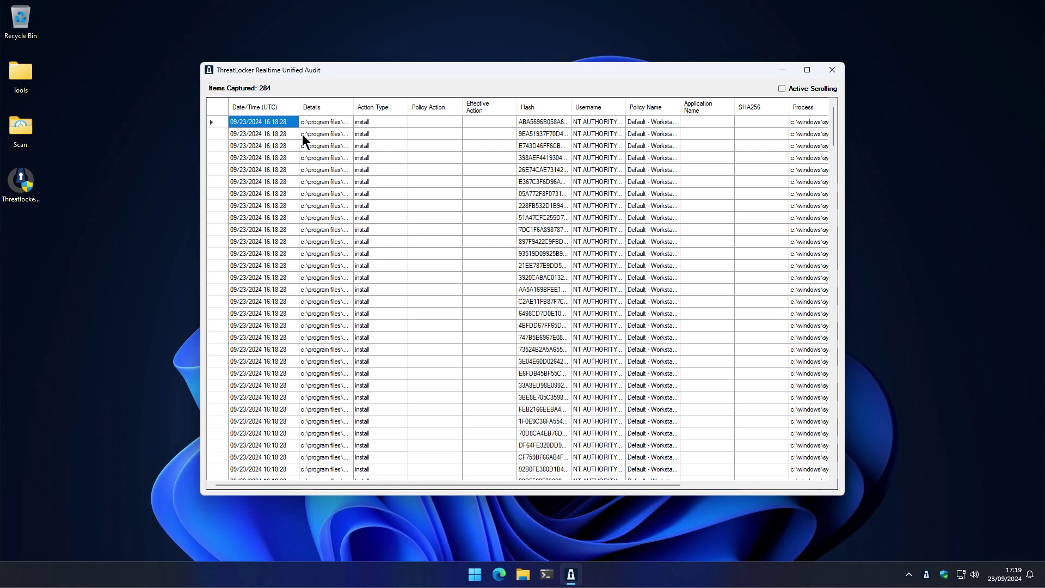
Widen the audit log's Details column and scroll down through the captured entries
drag(351, 107, 392, 107)
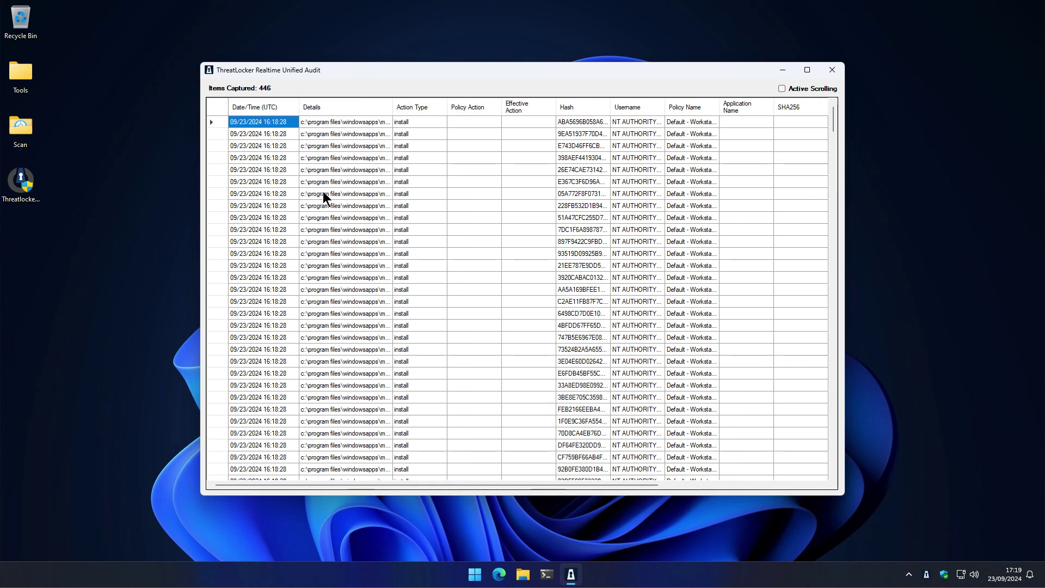
scroll(326, 194, down, 2)
scroll(326, 194, down, 3)
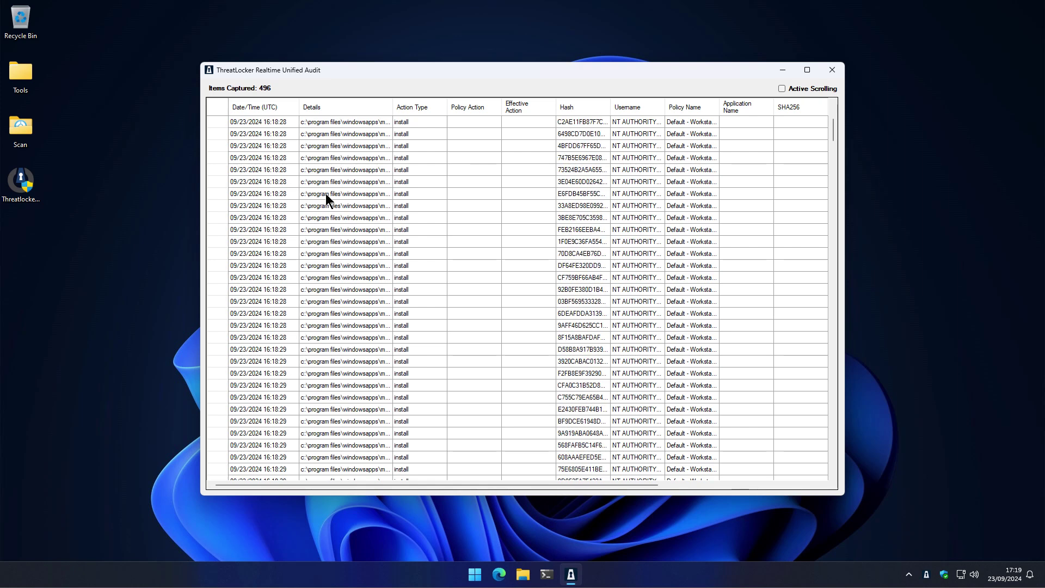
scroll(325, 194, down, 1)
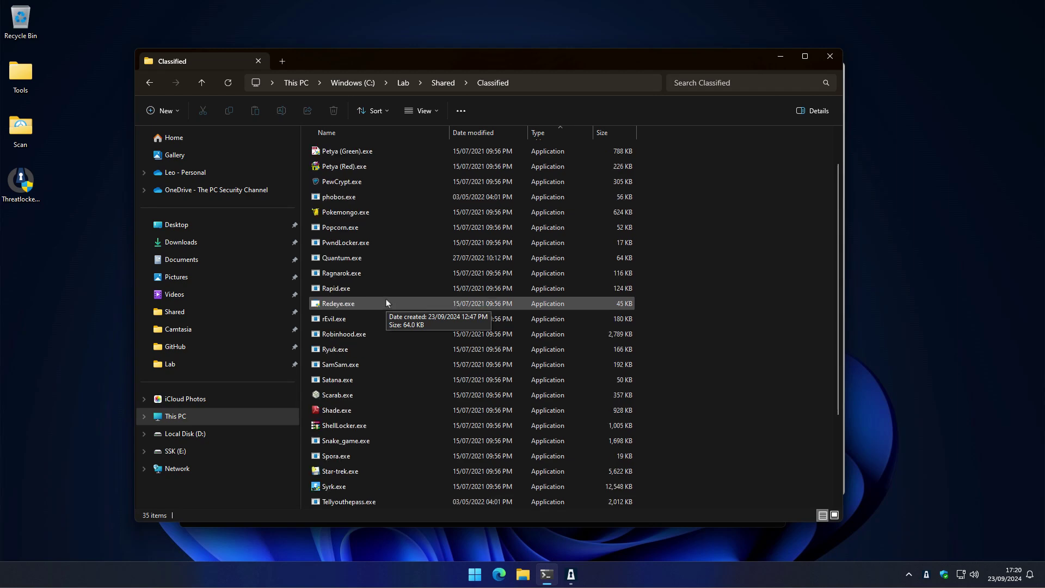
Close the Classified samples folder, revealing PowerShell at the Z:\Shared prompt
scroll(387, 299, down, 1)
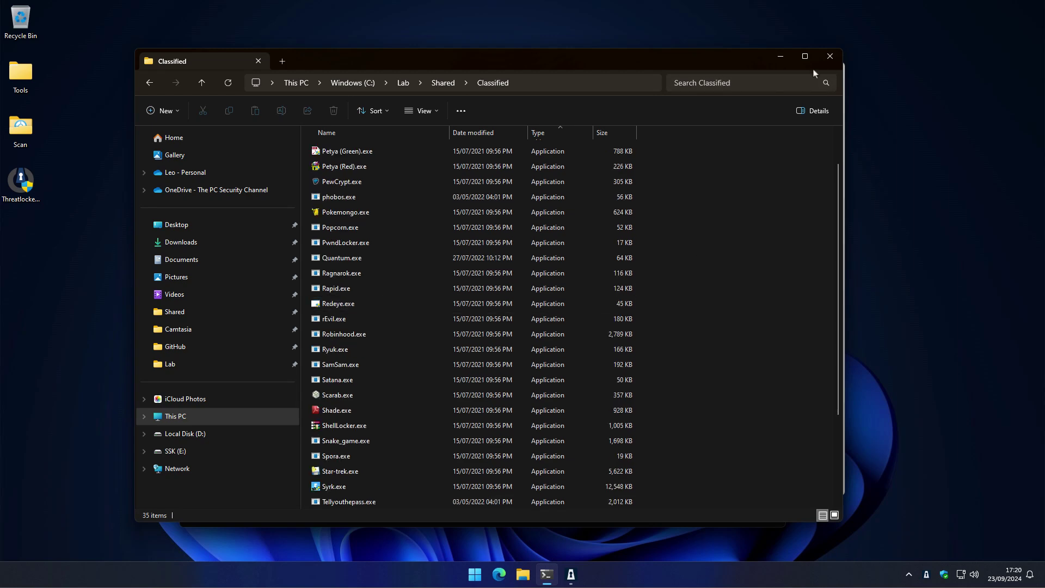
click(830, 56)
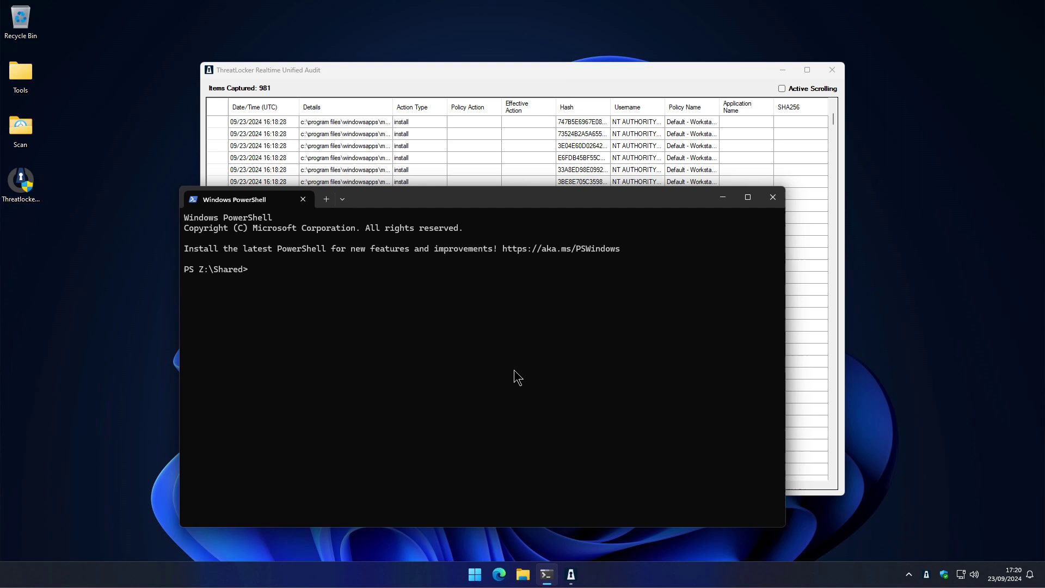
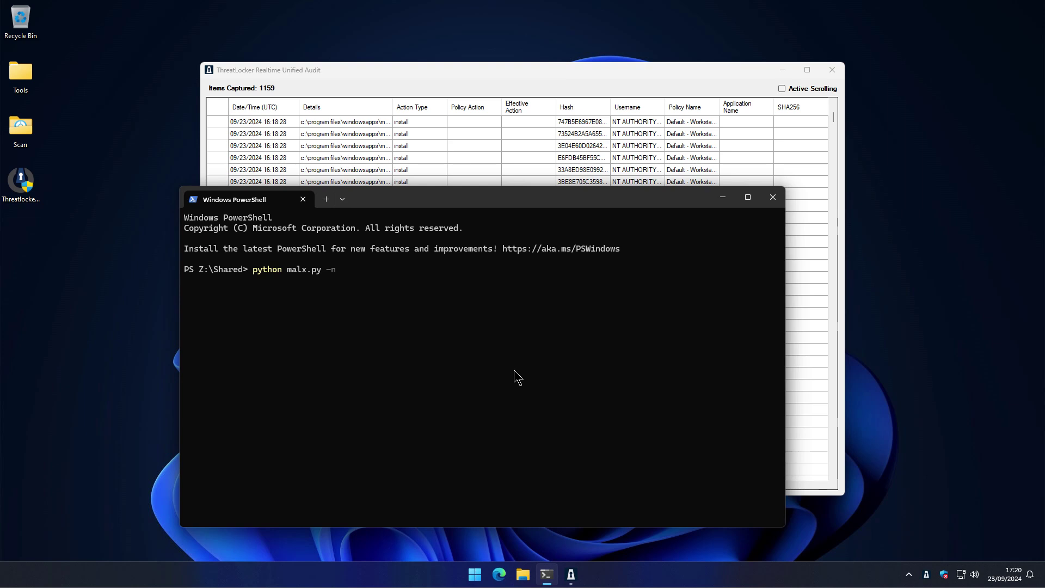
Run python malx.py -n to completion: 38 files, 92.11% proactive detection, 3 samples missed
key(Return)
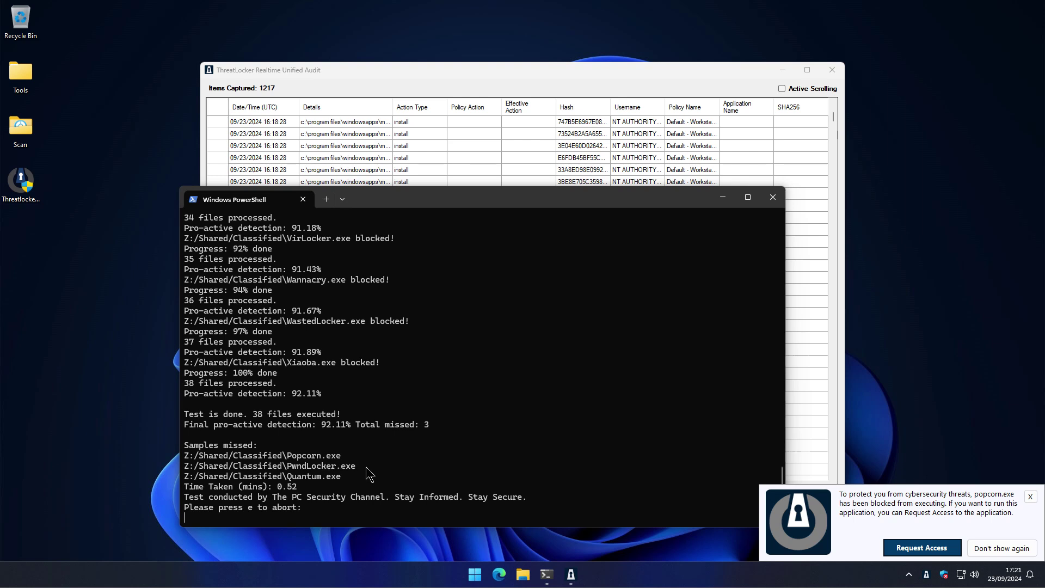
click(782, 477)
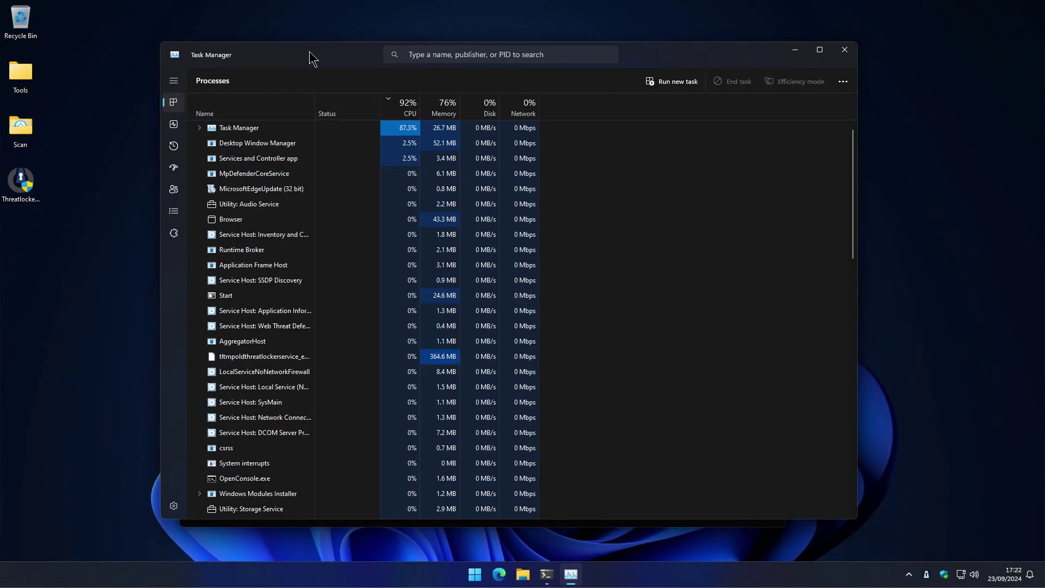
Sort Task Manager's processes by CPU, scroll through the list, then close Task Manager
click(405, 109)
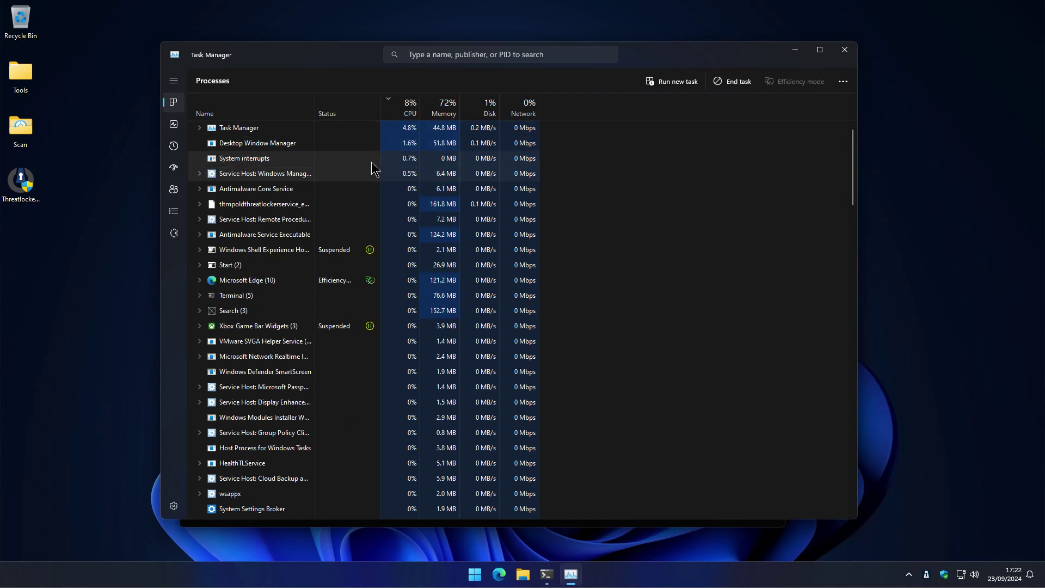
click(344, 175)
scroll(351, 188, down, 3)
scroll(353, 193, down, 5)
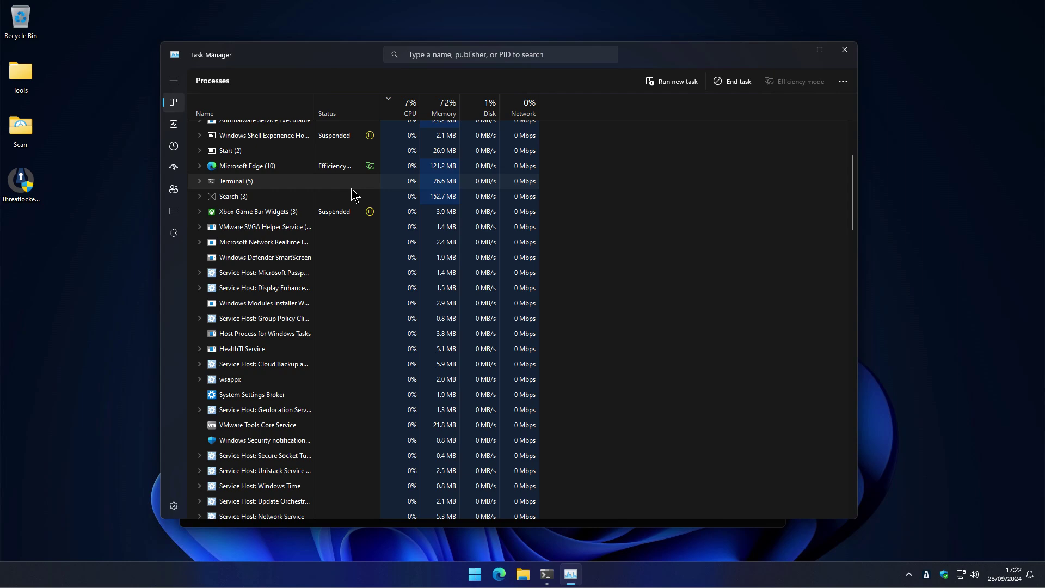
click(844, 50)
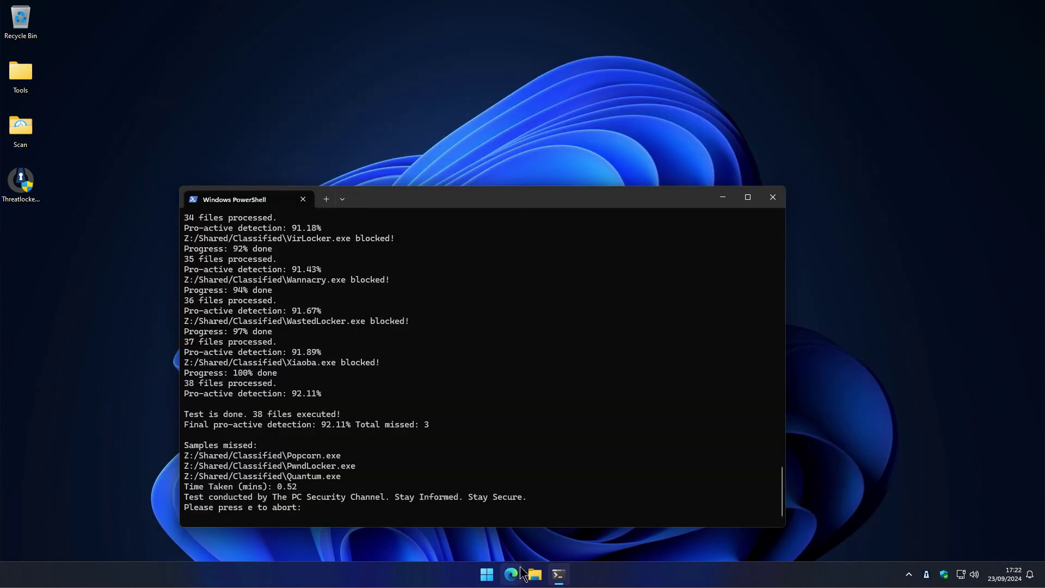
Open twelfth-night_PDF_FolgerShakespeare from Documents, setting Microsoft Edge as the default PDF app
click(535, 574)
click(264, 306)
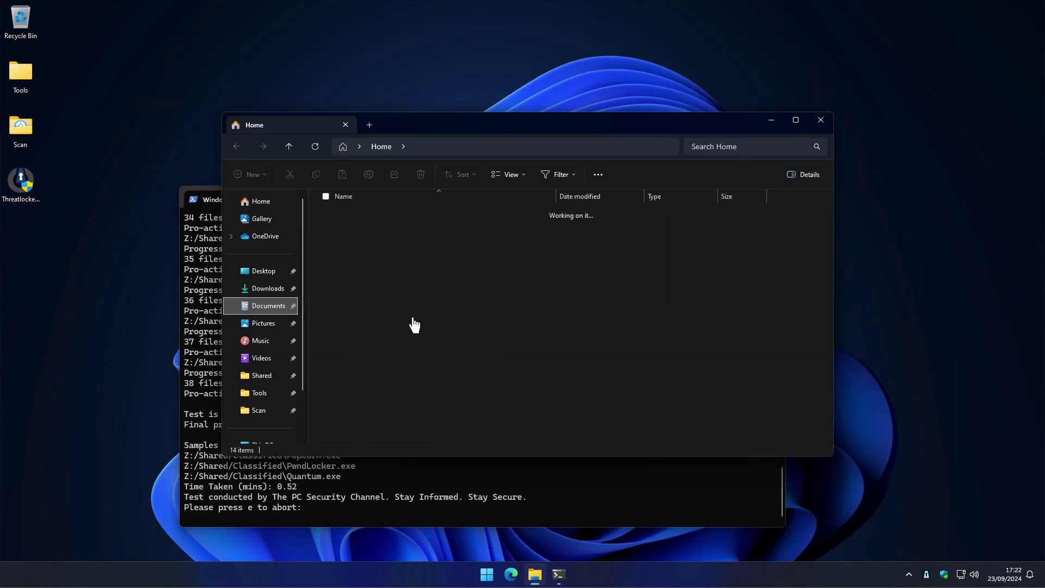
click(378, 380)
double_click(377, 379)
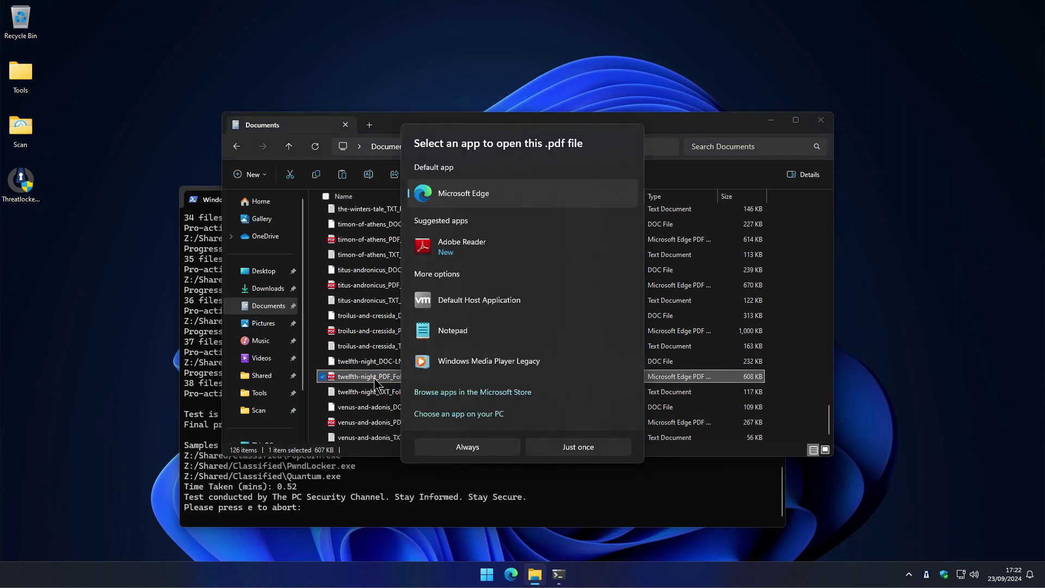
click(467, 447)
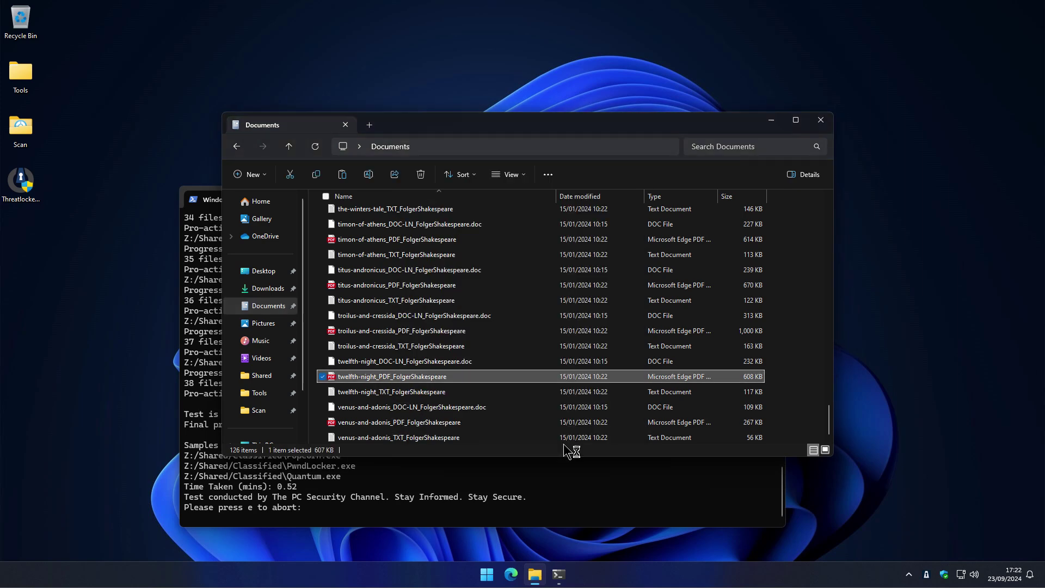
Scroll through the PDF, then close Edge and File Explorer
scroll(311, 272, down, 10)
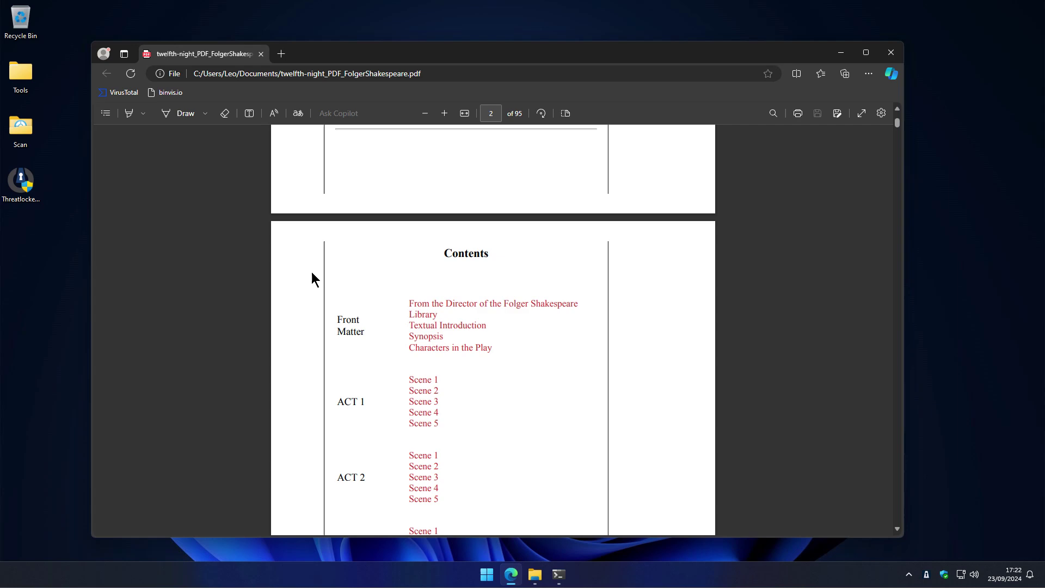
click(891, 52)
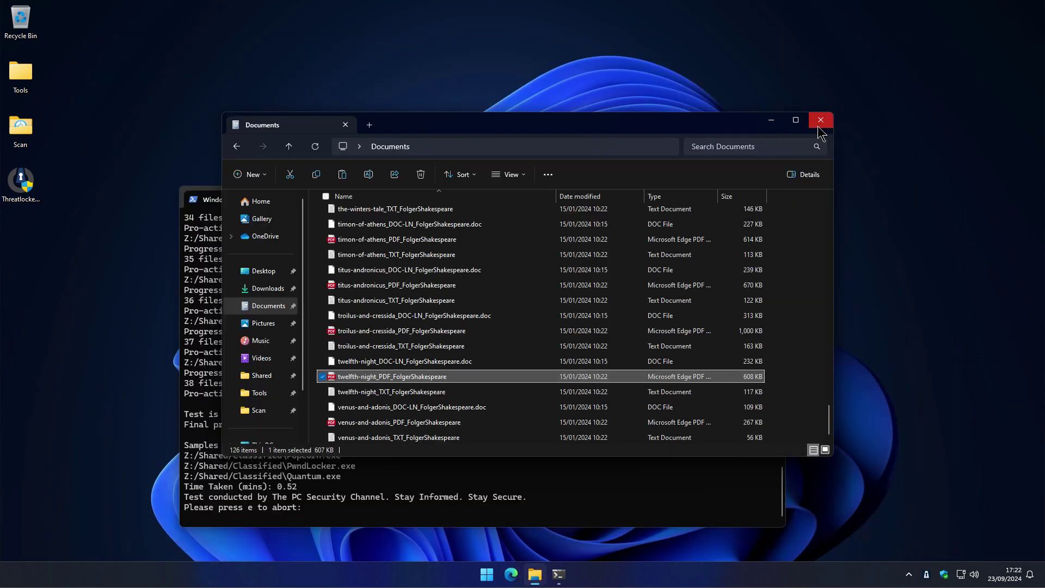
click(820, 120)
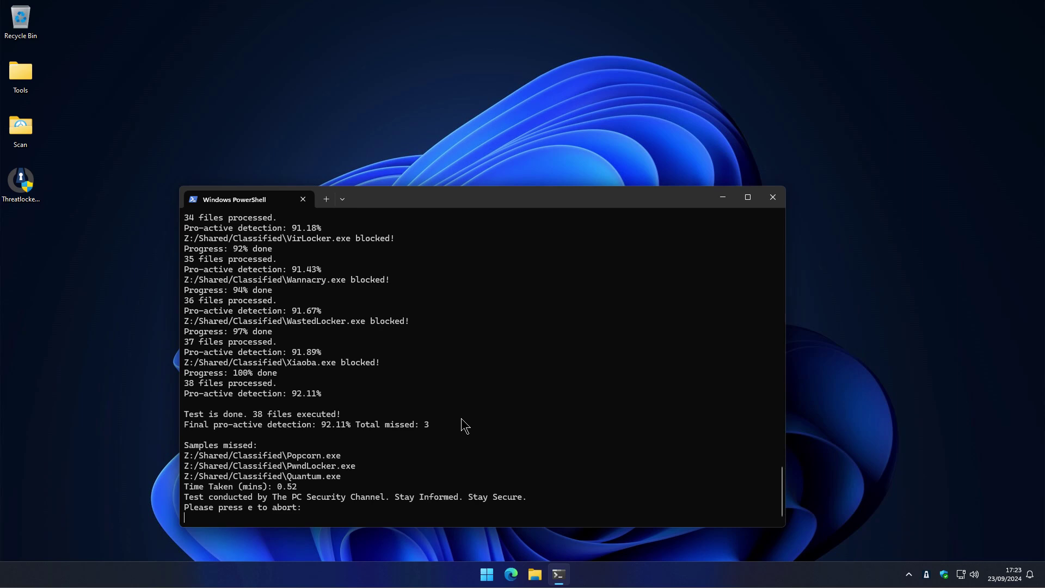
scroll(456, 408, up, 16)
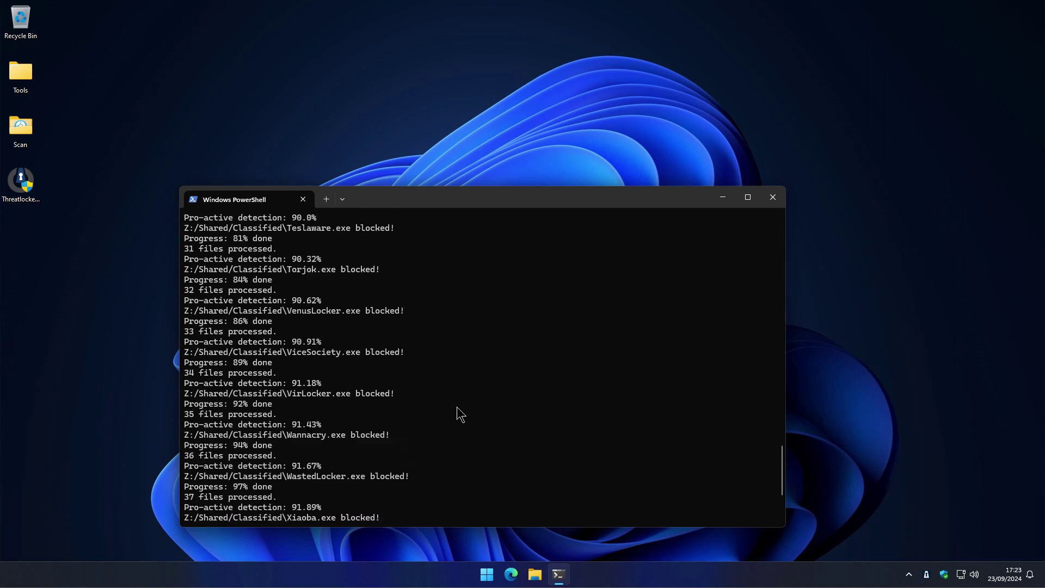
scroll(456, 413, up, 20)
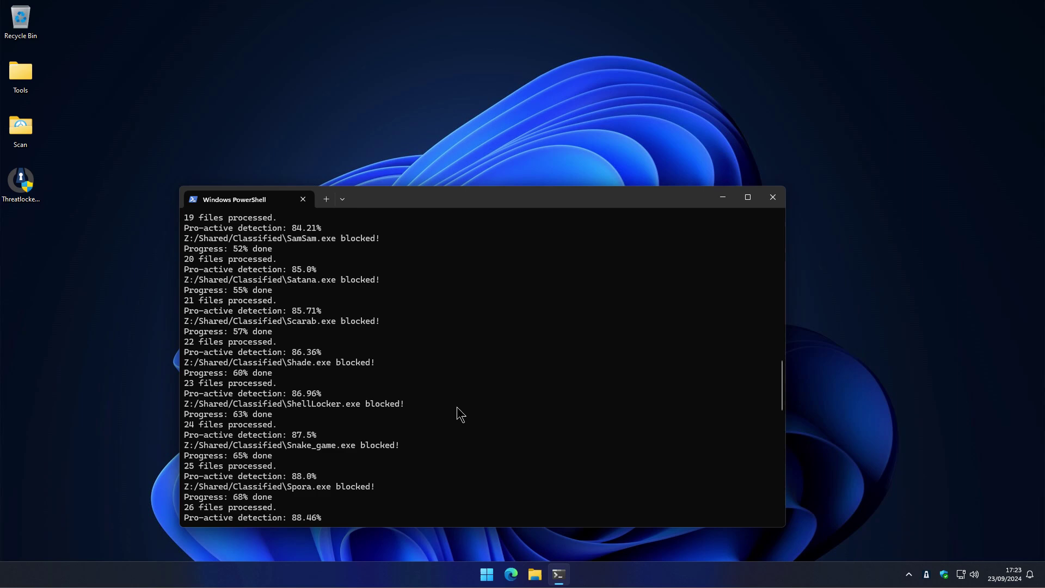
scroll(457, 414, up, 8)
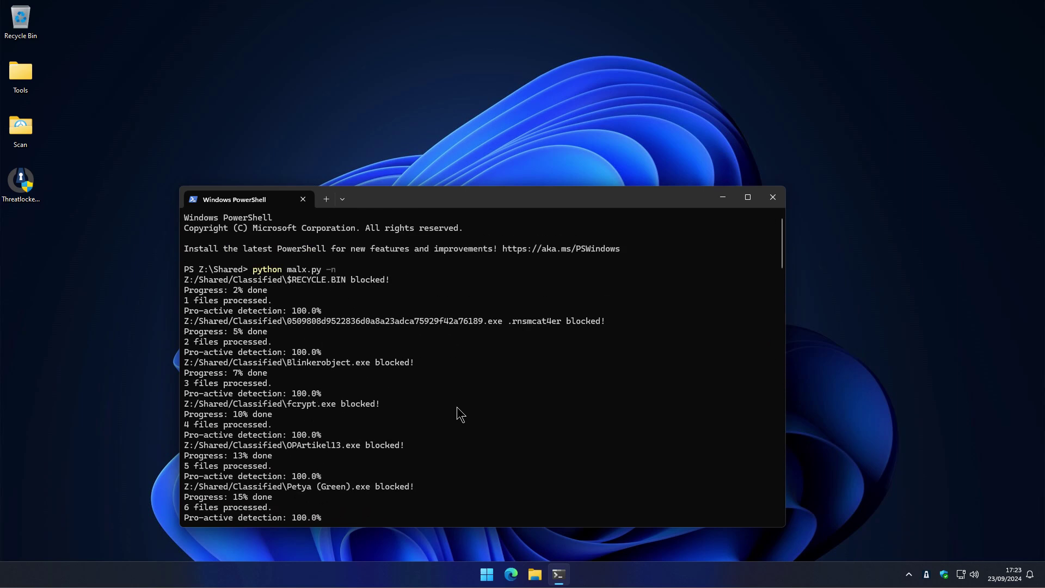
scroll(456, 407, down, 9)
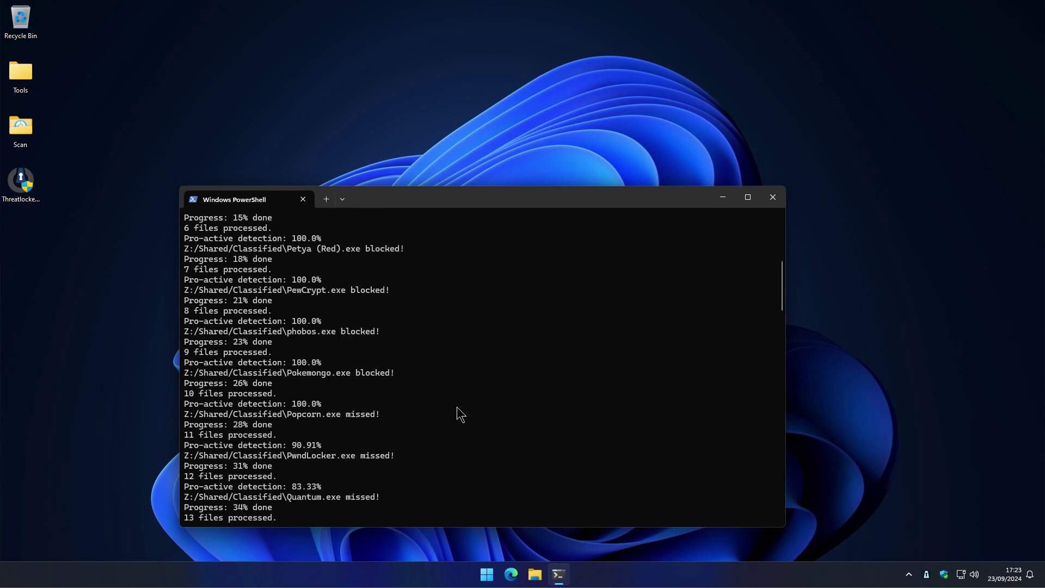
scroll(457, 407, down, 20)
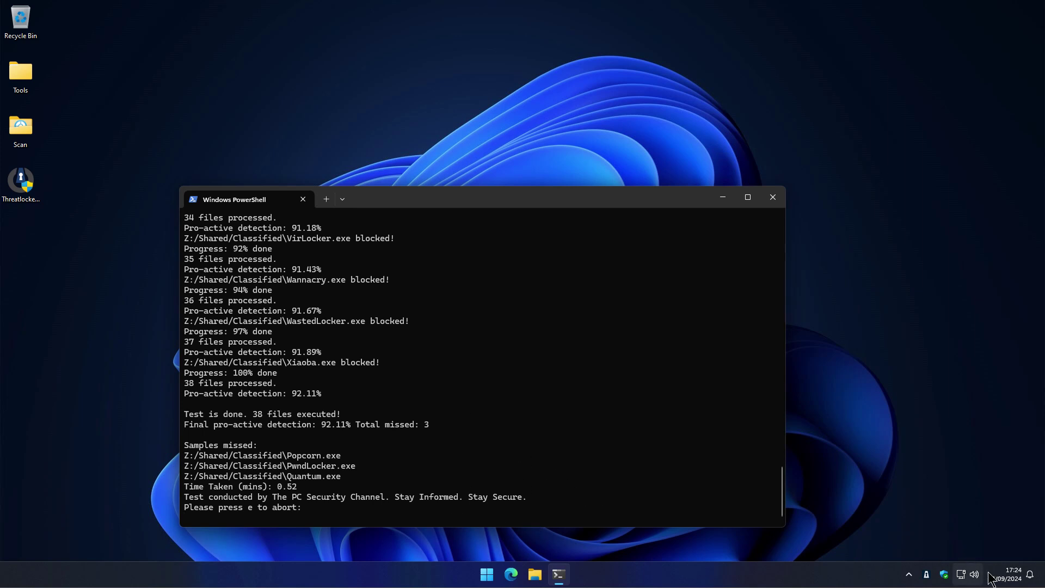
Request permission to run the blocked popcorn.exe from Blocked Items, attaching a copy of the file
right_click(927, 579)
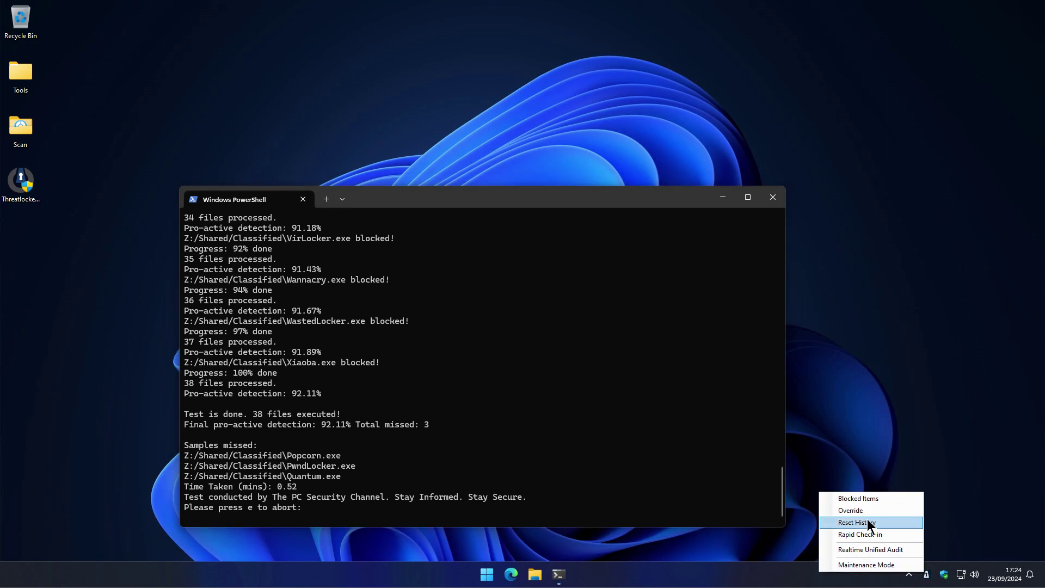
click(859, 498)
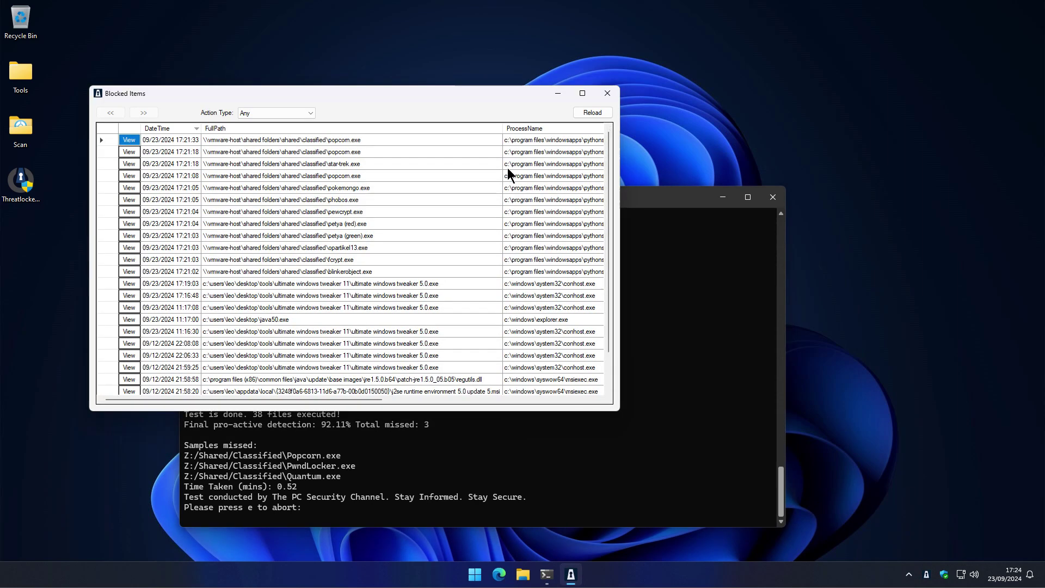
click(318, 143)
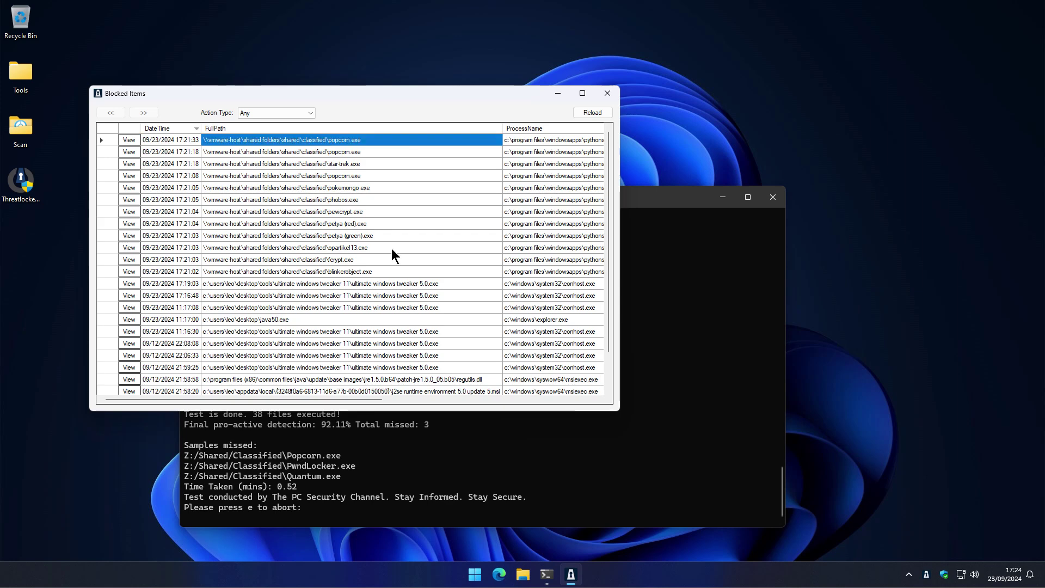
click(131, 140)
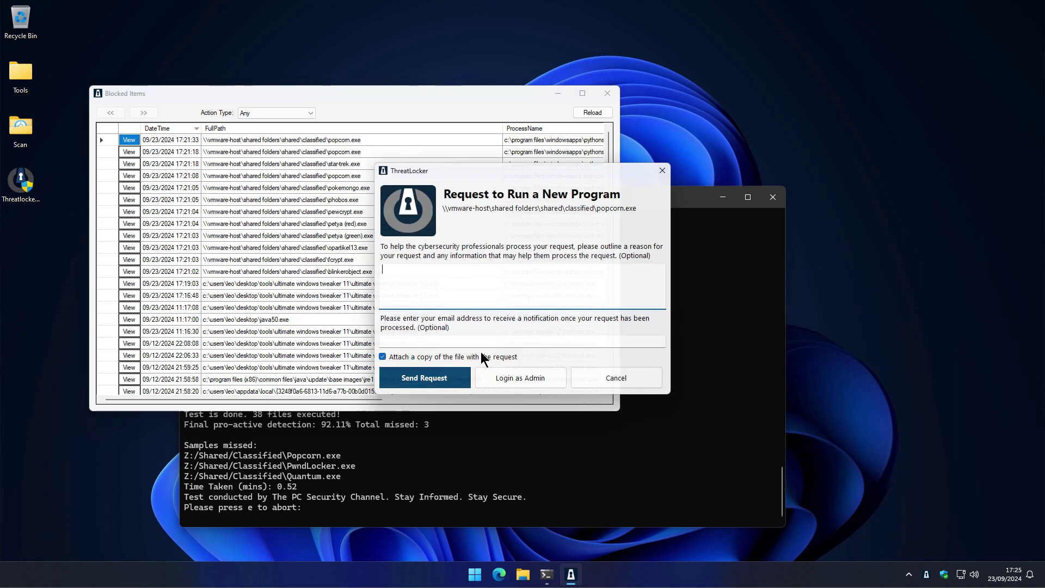
click(426, 379)
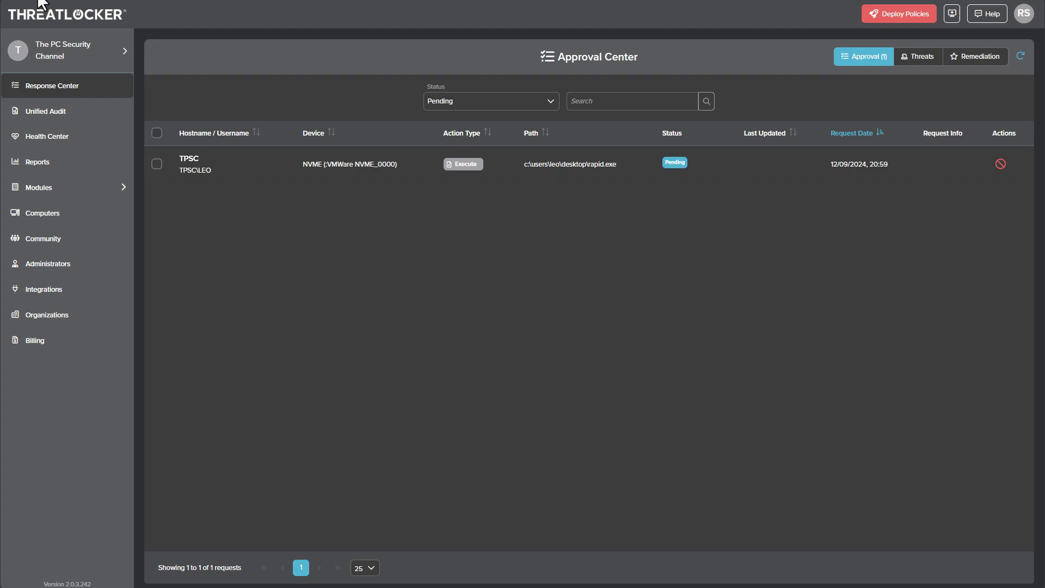
Refresh the Approval Center, open the rapid.exe request, and launch its Testing Environment
click(44, 89)
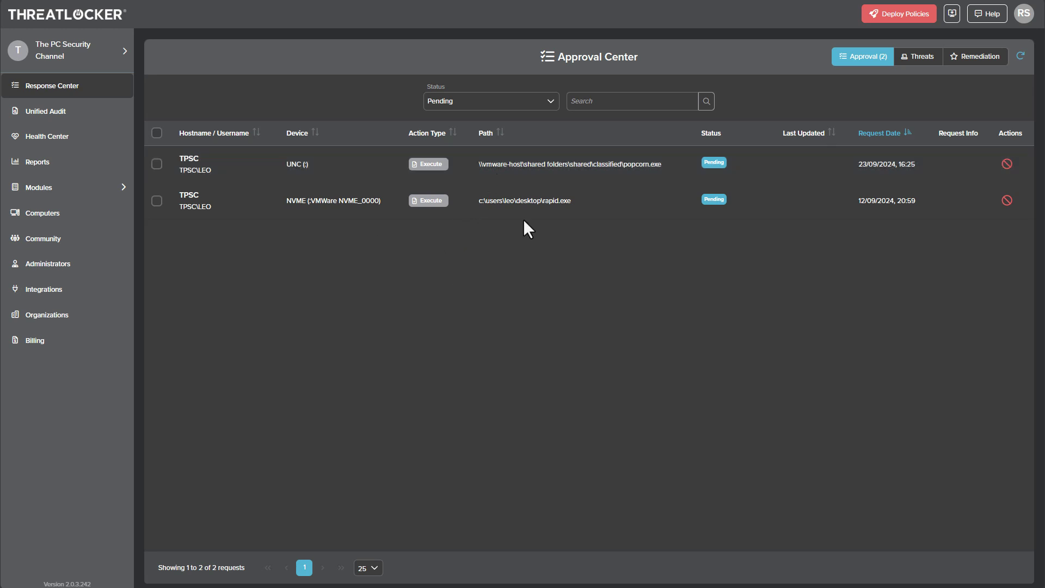
click(471, 209)
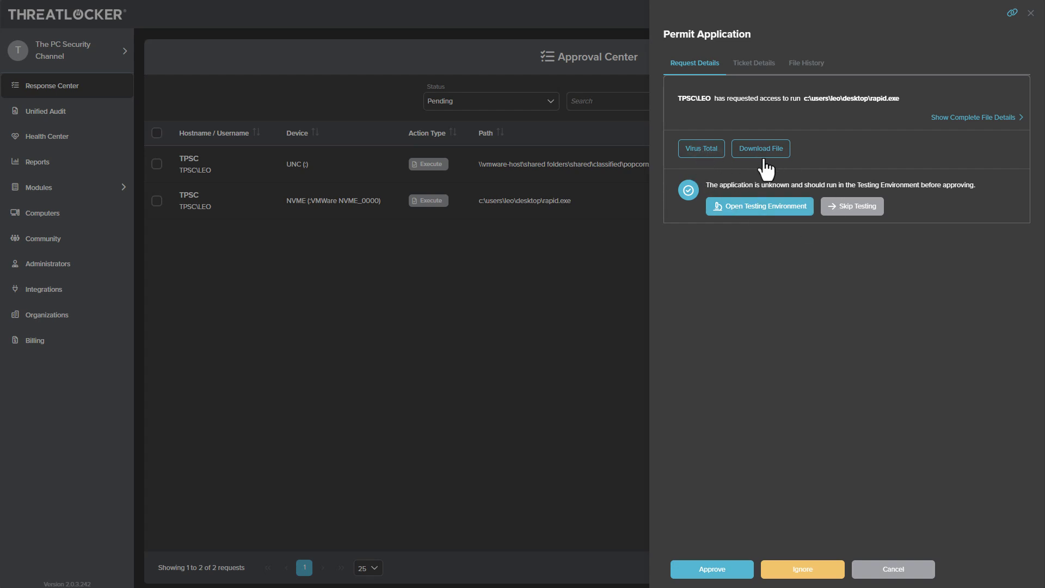
click(754, 212)
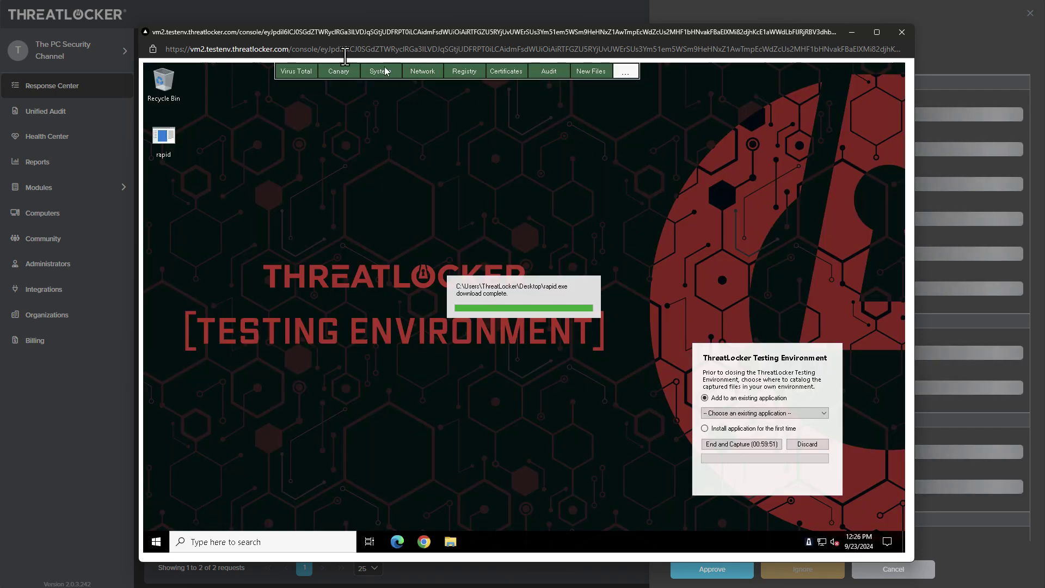
Run rapid.exe in the sandbox and review its Virus Total ransomware detections
click(836, 513)
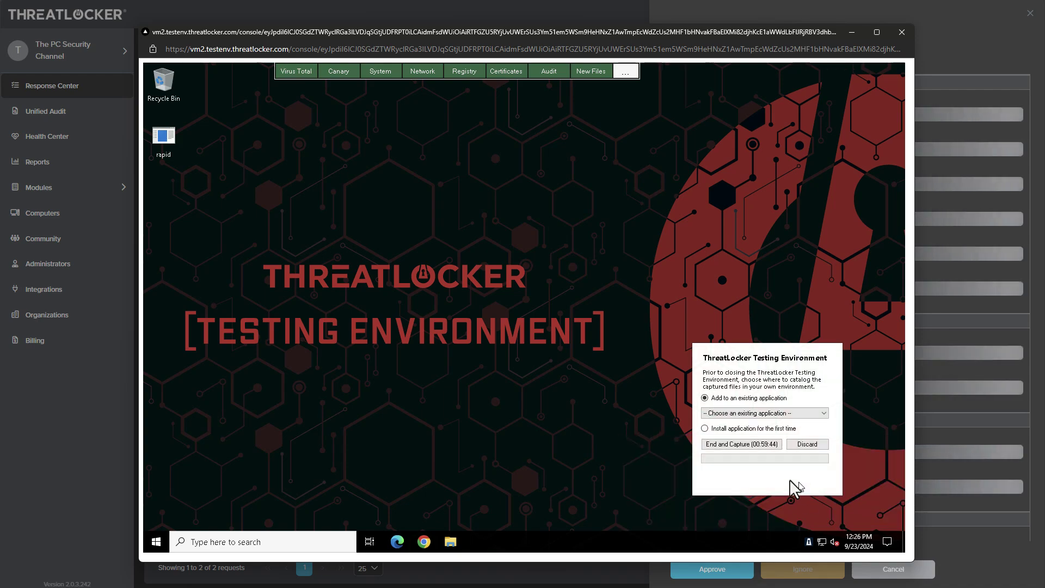
click(302, 68)
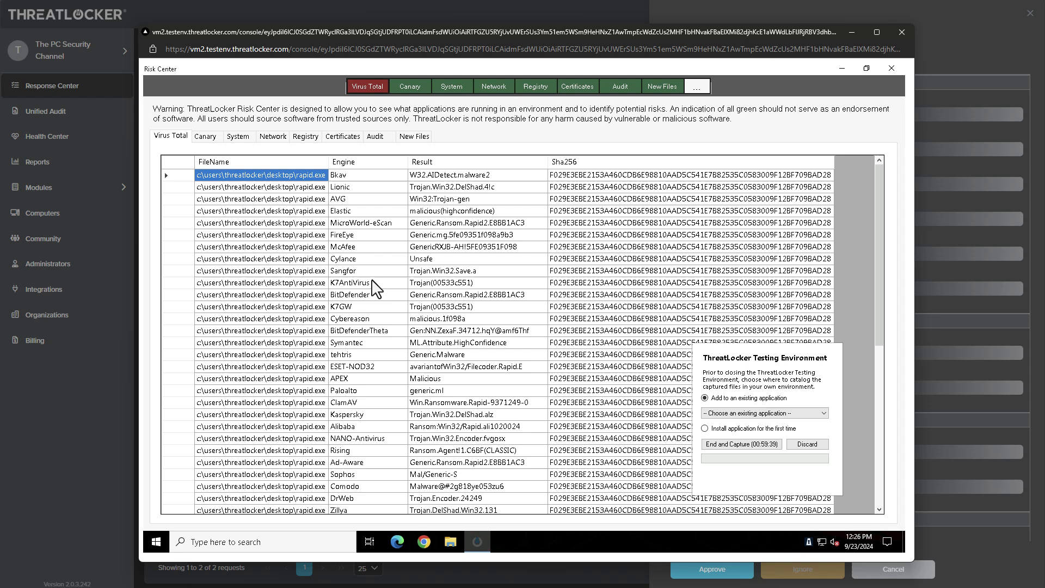
scroll(375, 289, down, 10)
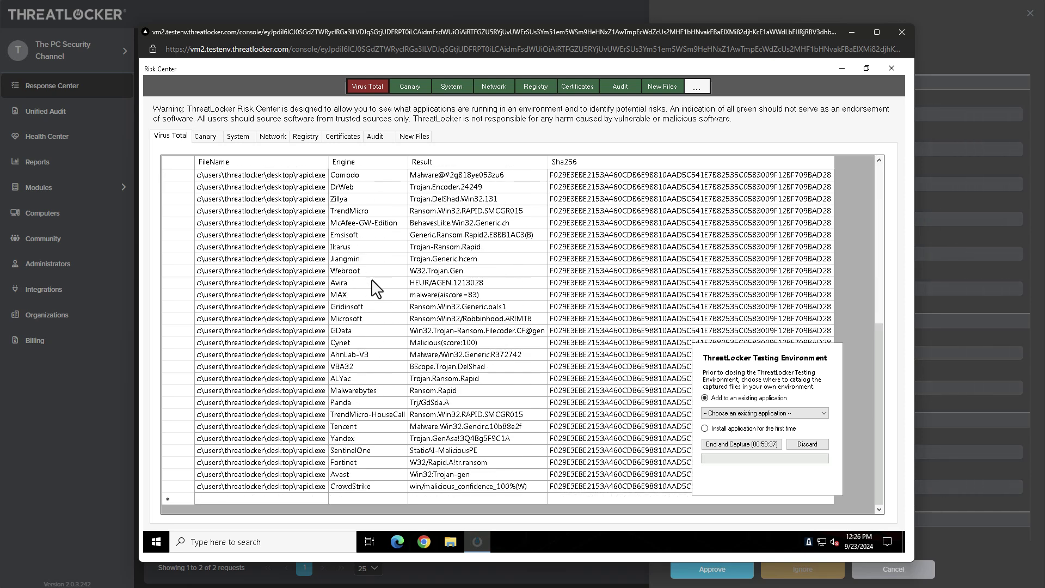
Review the System, Network and New Files activity, open the ransom note, and close the sandbox
click(452, 86)
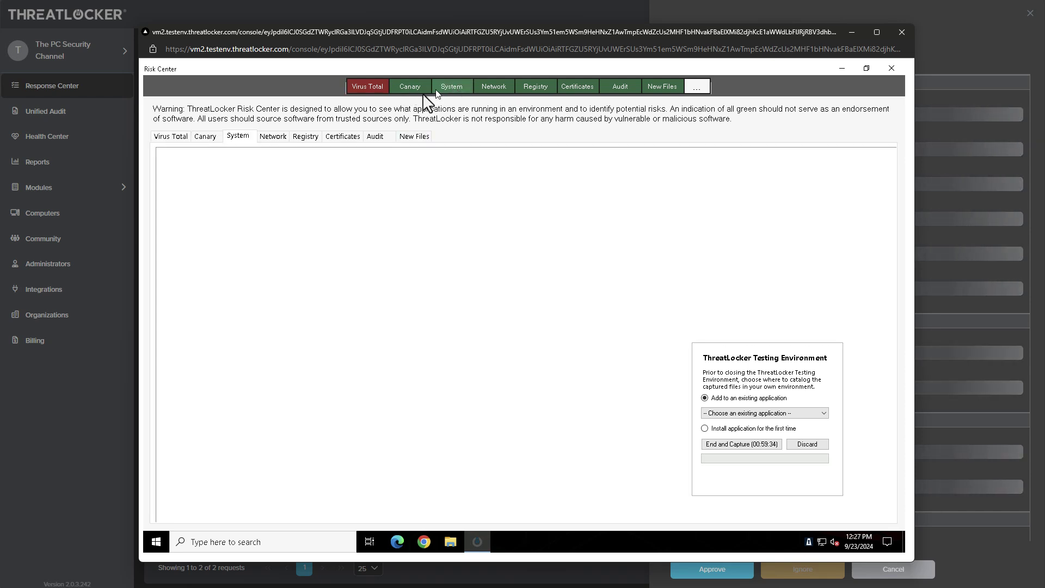
click(273, 137)
click(413, 136)
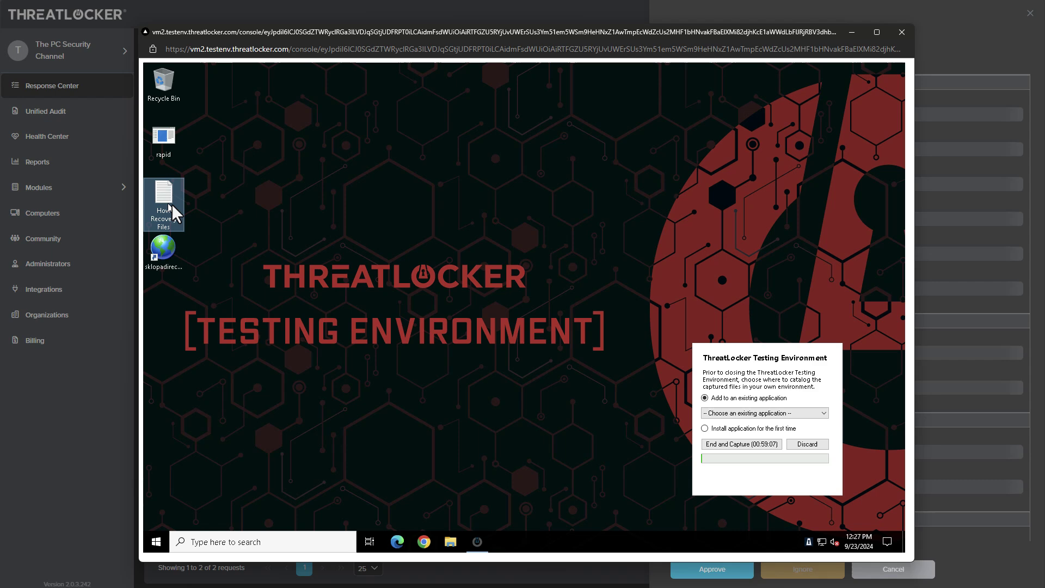
mouse_move(167, 216)
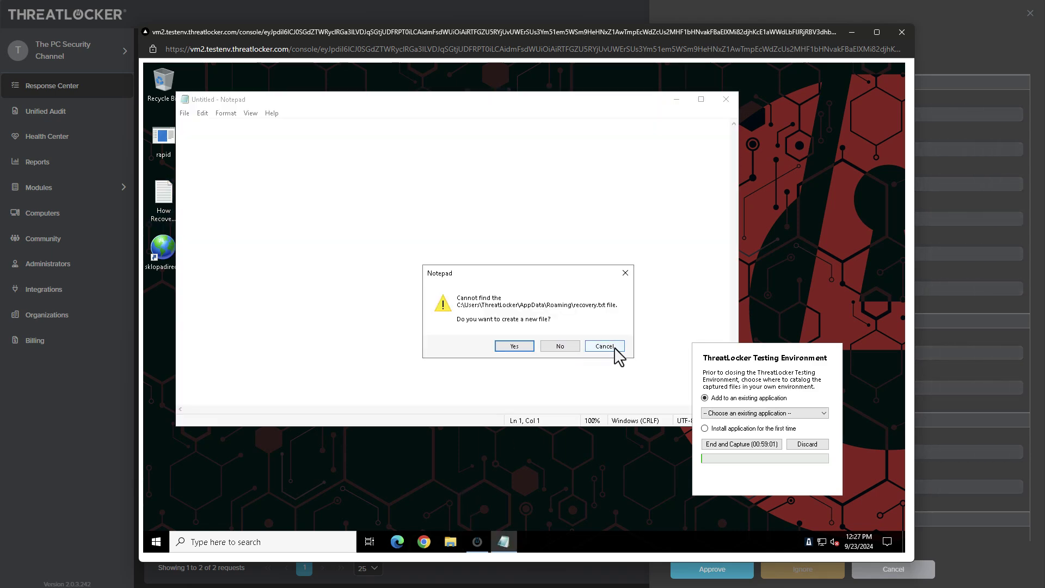
click(611, 350)
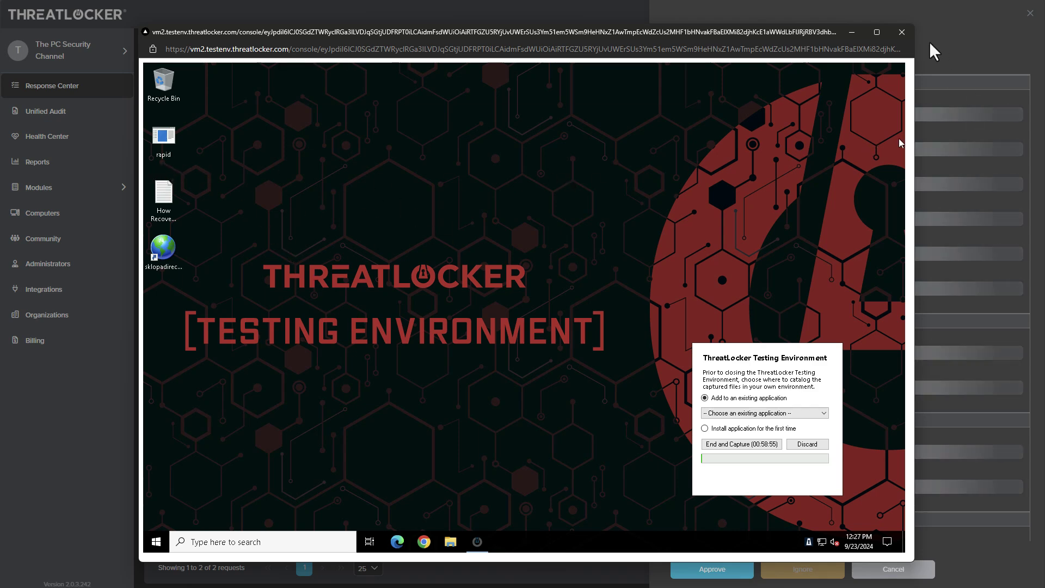
click(902, 31)
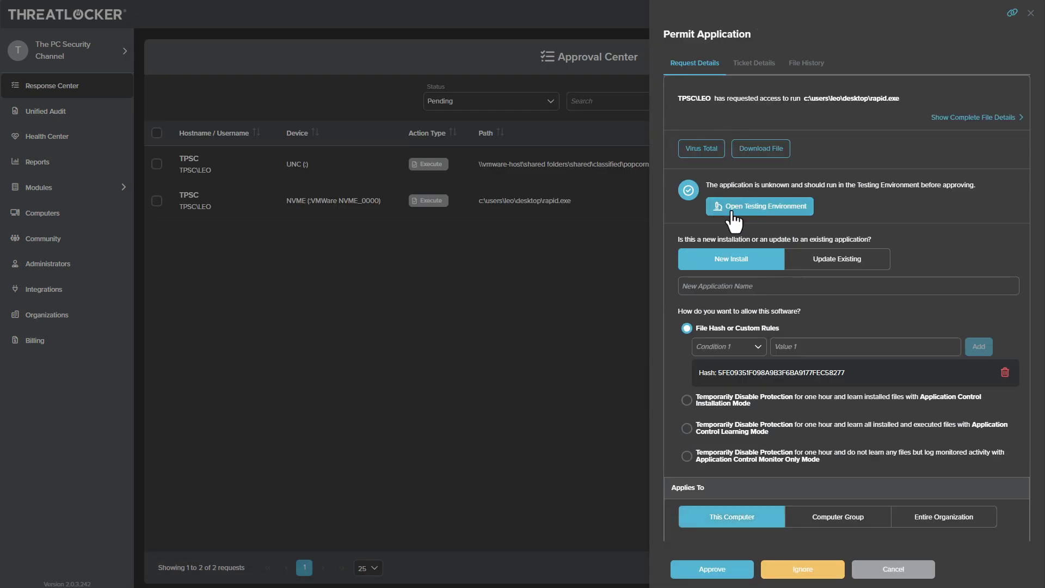
click(816, 286)
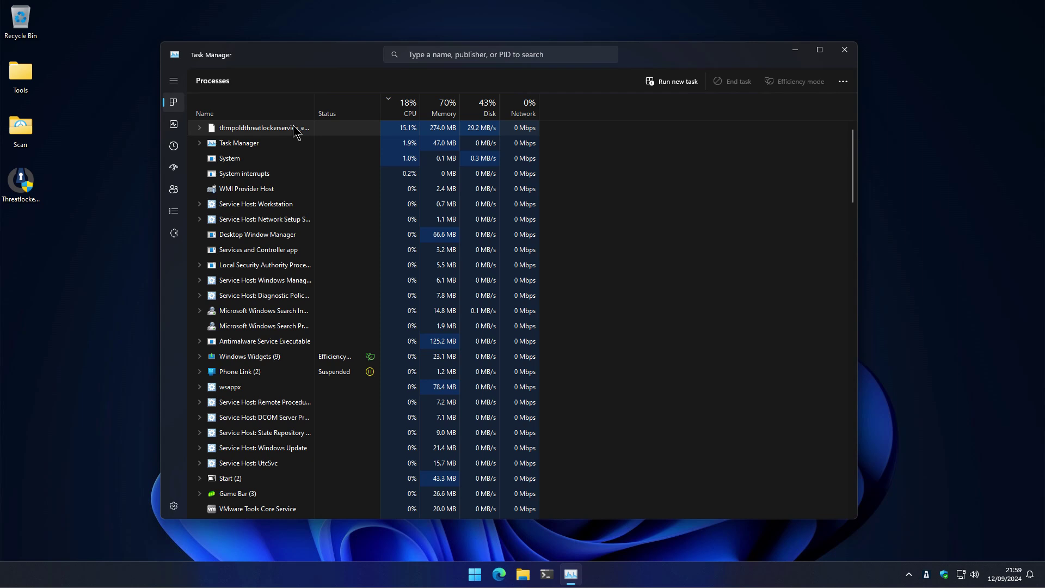
Widen Task Manager's Name column to show the full ThreatLocker temp service process name
drag(314, 109, 347, 109)
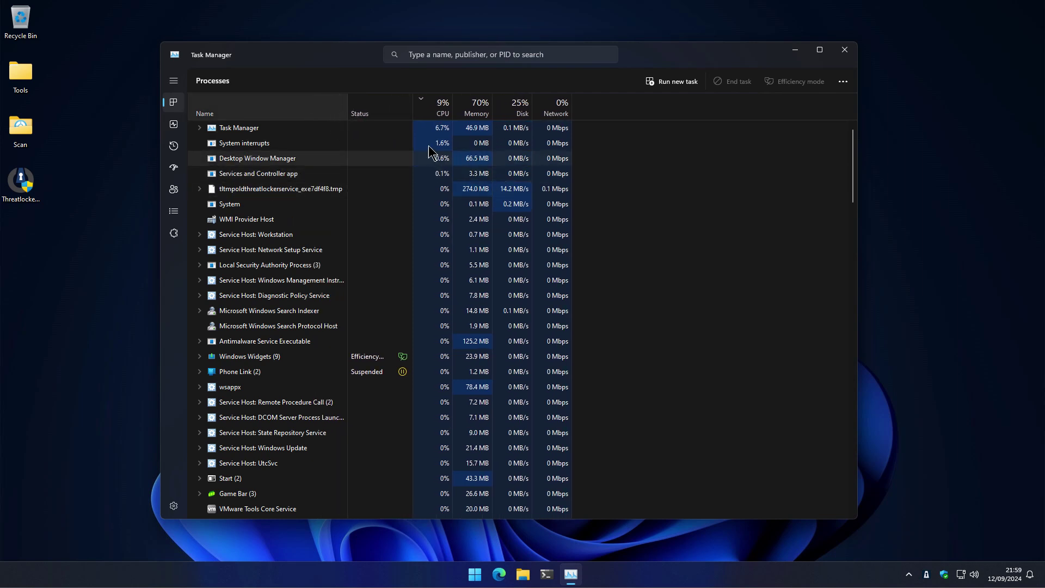
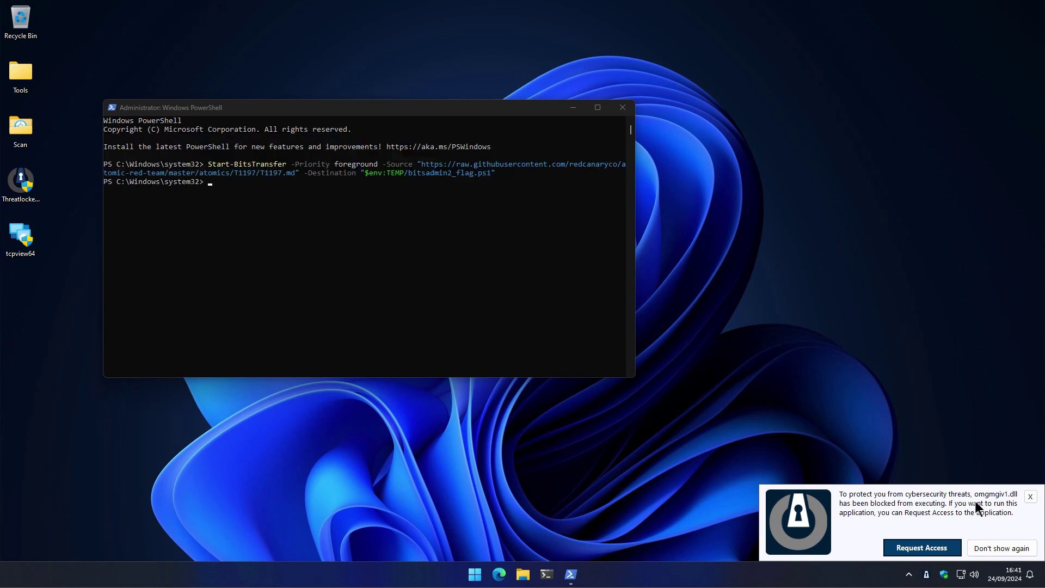
Dismiss the omgmgiv1.dll block notice and open ThreatLocker's tray menu to reach Blocked Items
click(1031, 497)
right_click(926, 574)
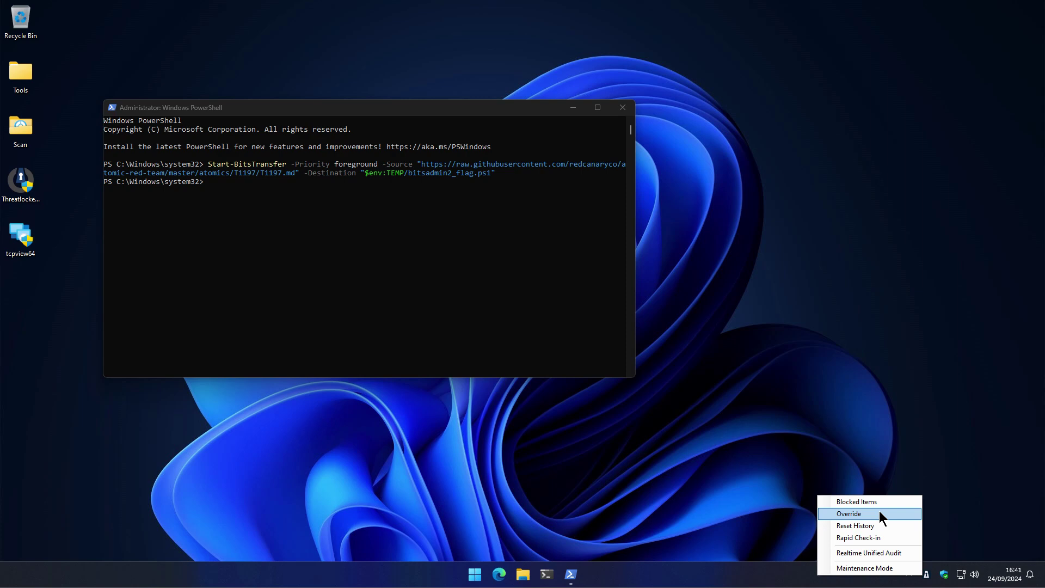
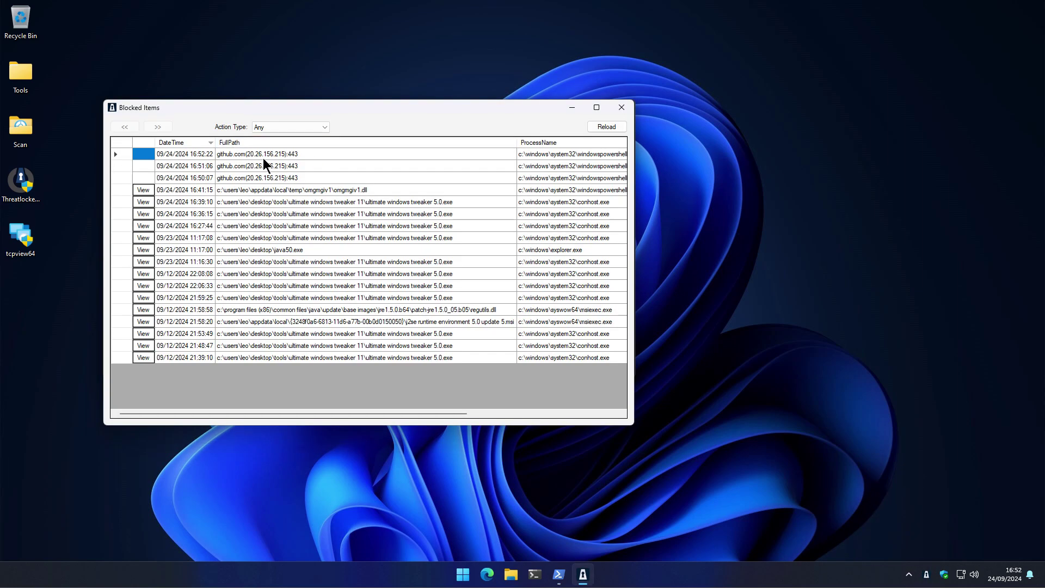
Select the first blocked github.com:443 connection row from PowerShell in the Blocked Items list
click(263, 157)
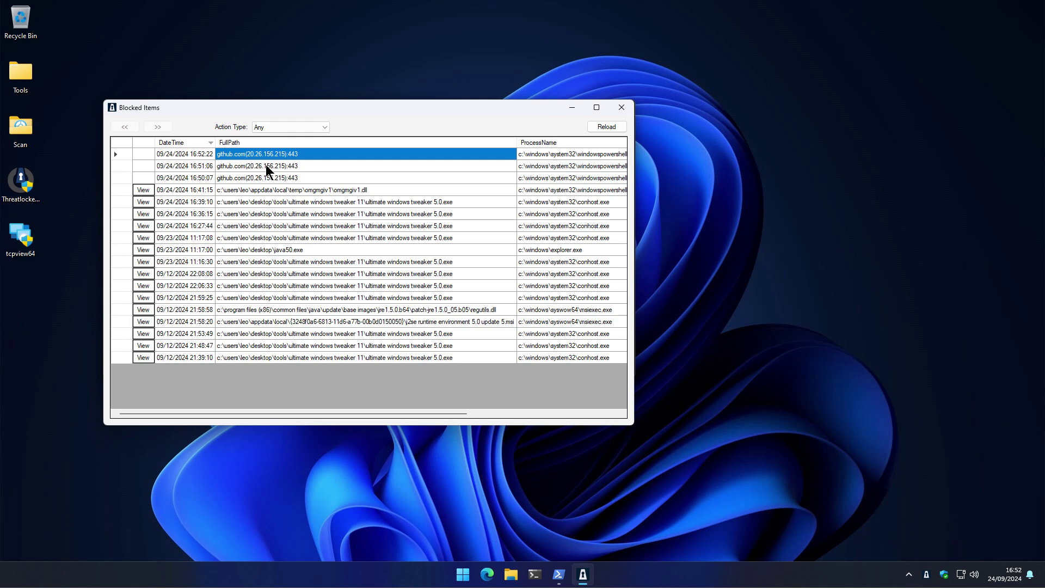
click(115, 156)
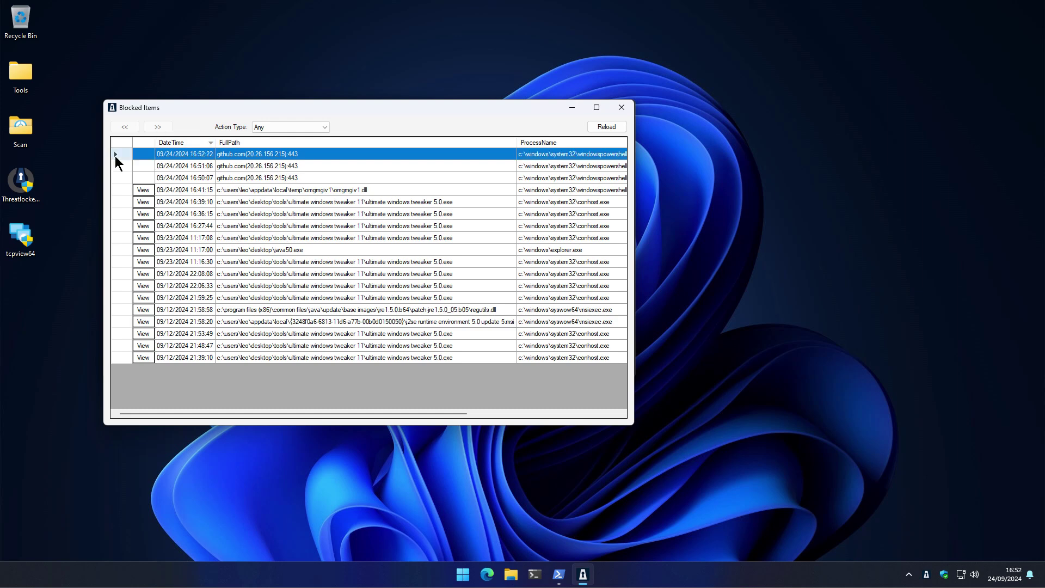
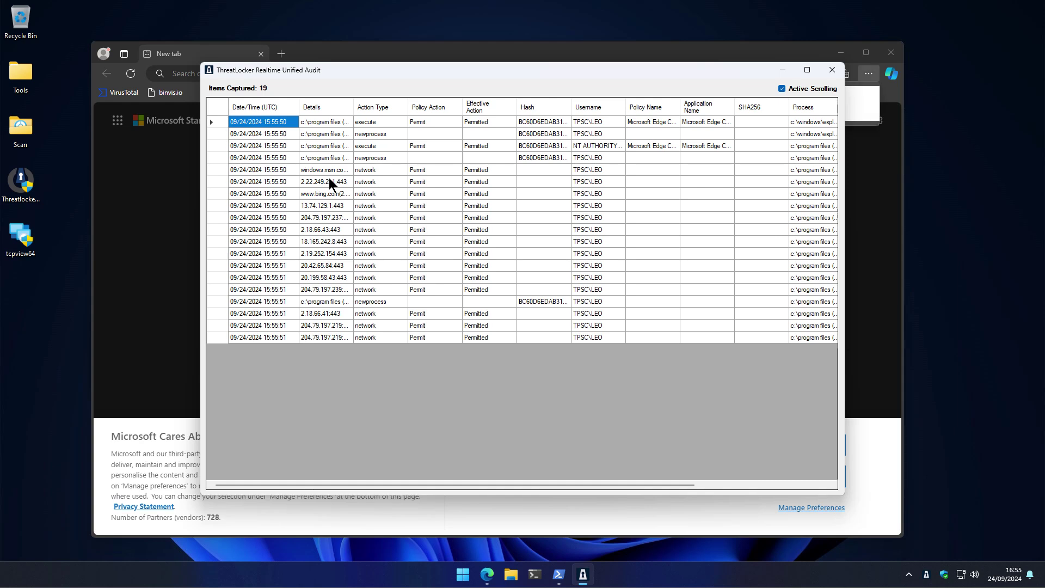
Inspect the execute event's action type and a network event's policy action
click(371, 124)
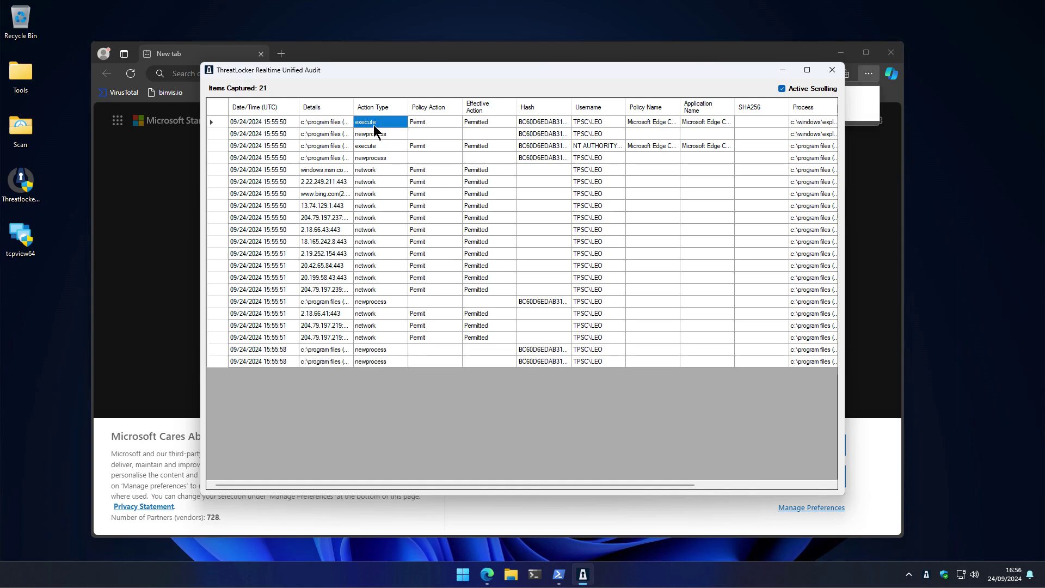
click(375, 264)
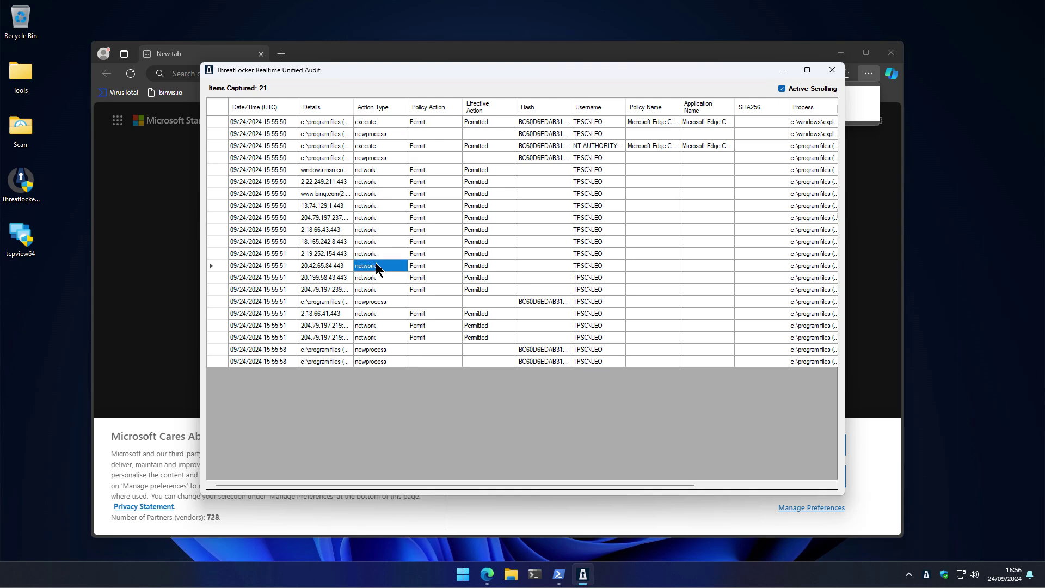
click(434, 267)
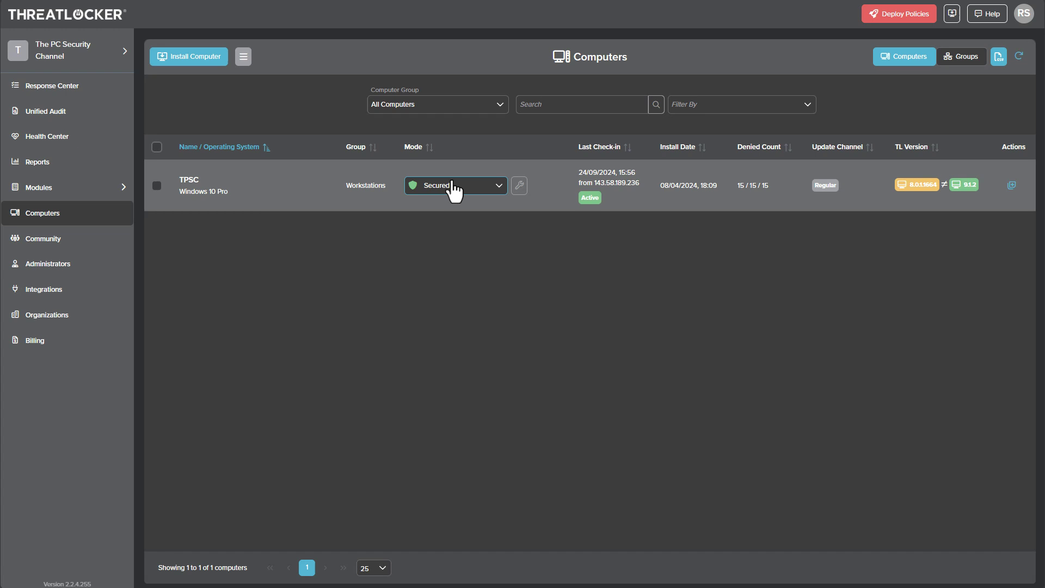
Keep the TPSC computer in Secured mode from its Mode dropdown
click(454, 189)
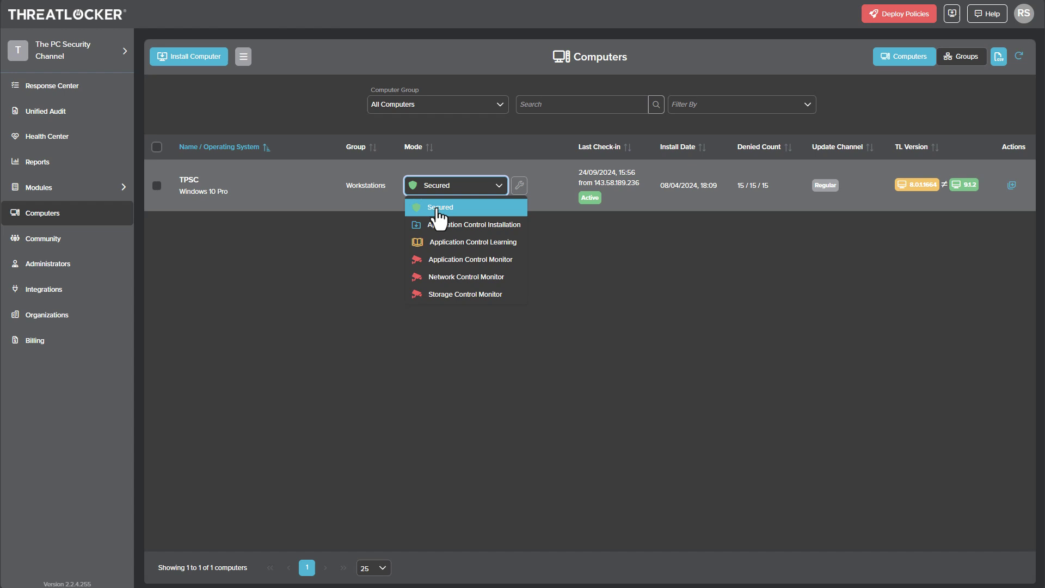
click(440, 208)
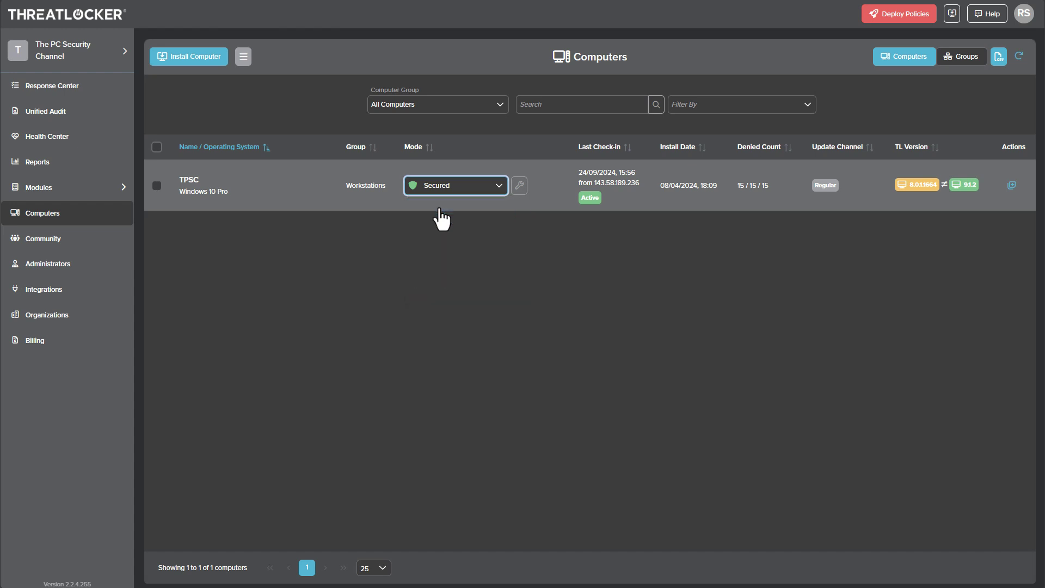
click(430, 189)
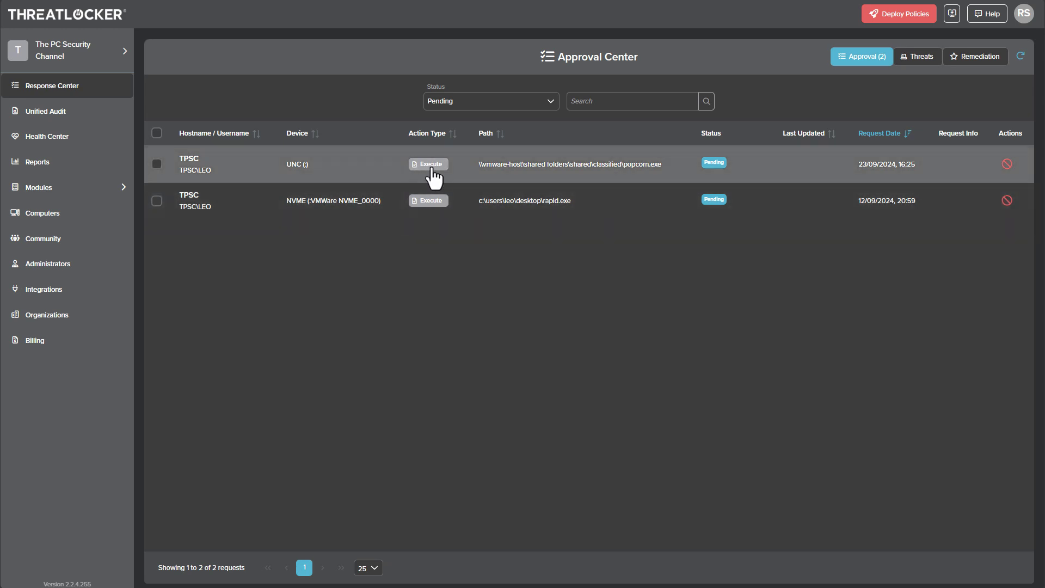
Open the popcorn.exe approval request and expand its complete file details
click(427, 175)
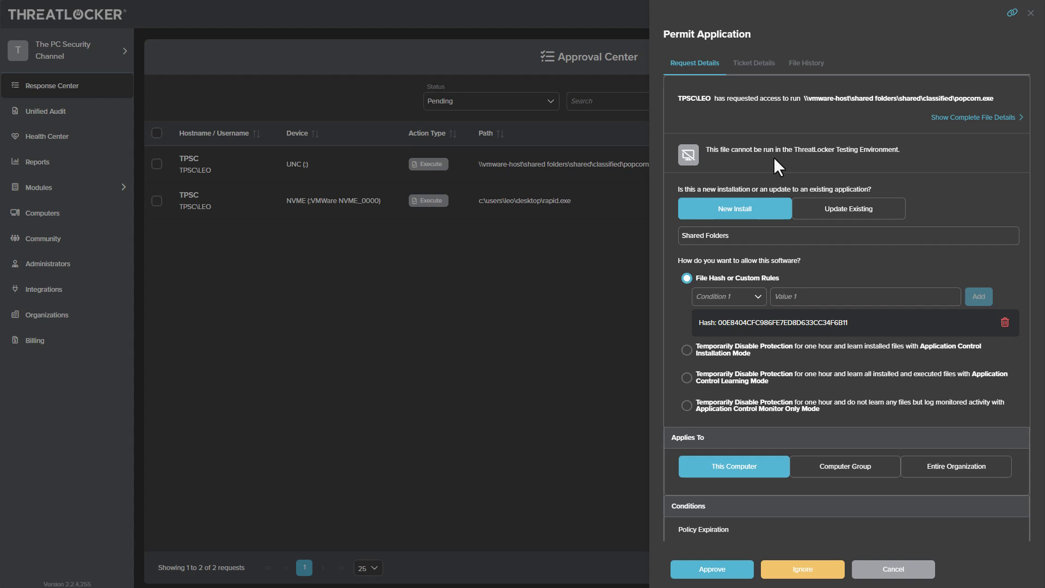
click(955, 117)
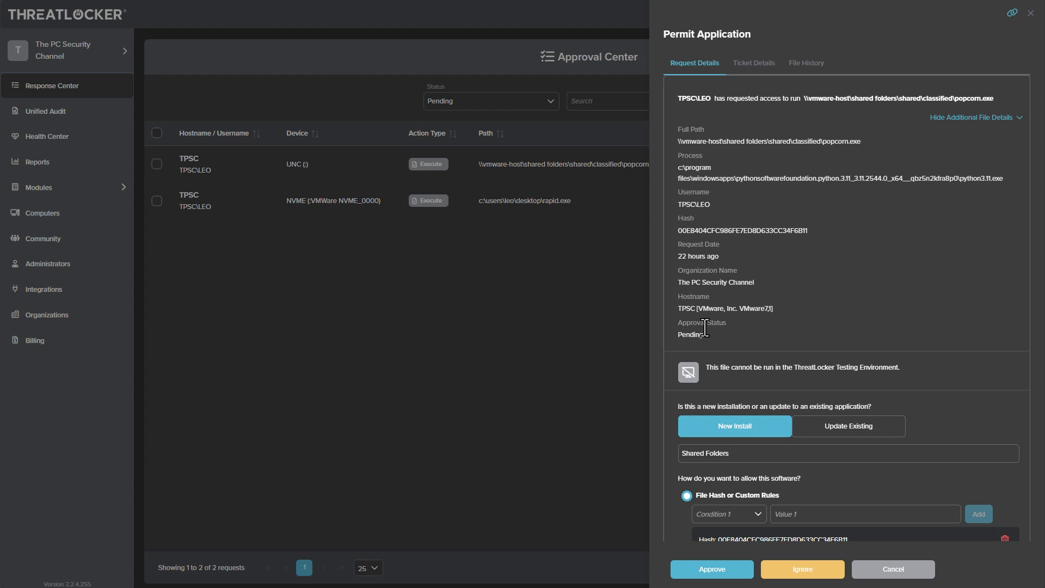
scroll(705, 327, down, 7)
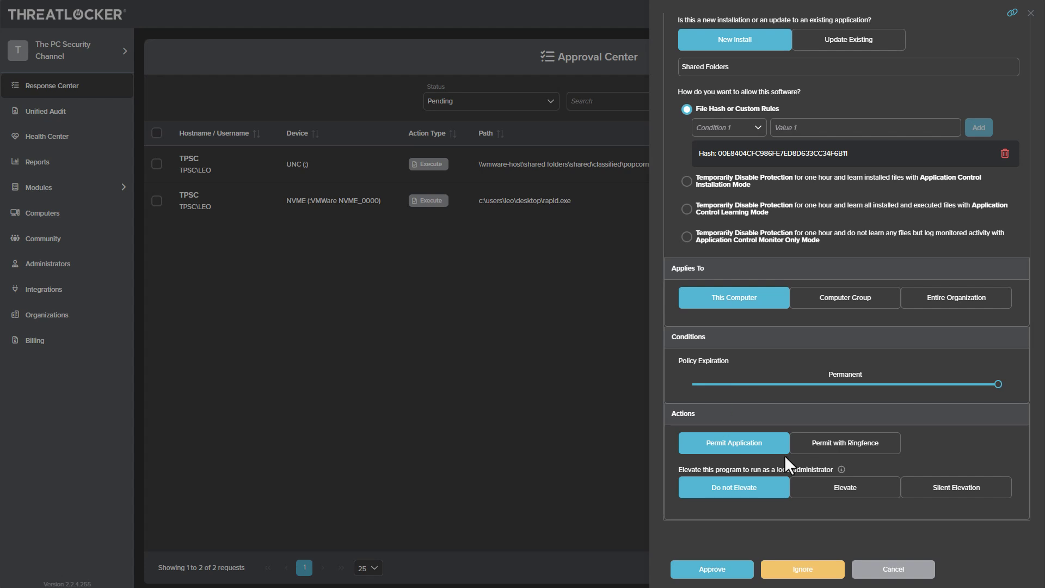
Choose Permit with Ringfence, restricting internet, registry writes, protected files and high-risk app interactions
click(797, 448)
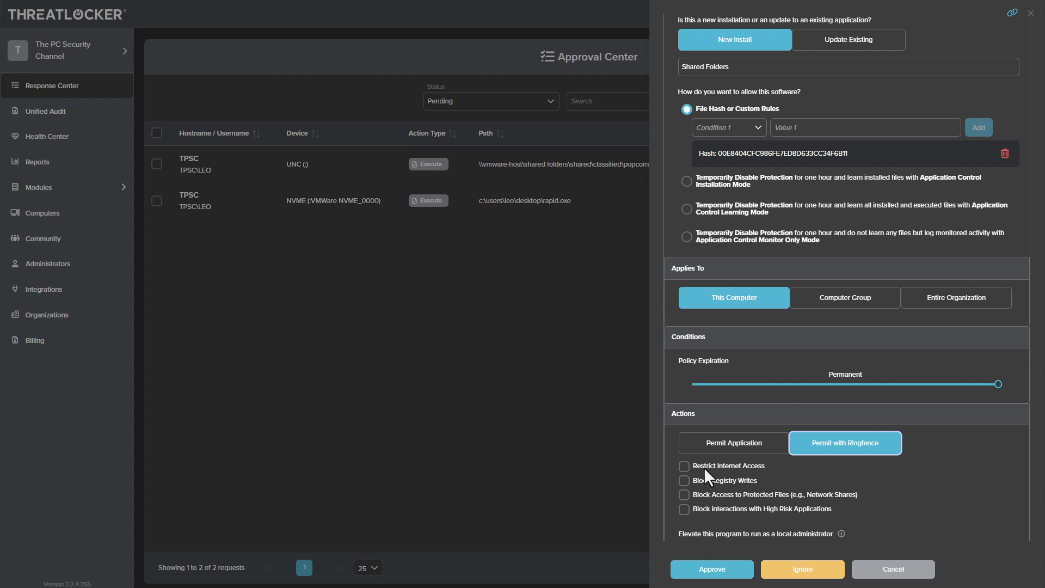
scroll(705, 463, down, 1)
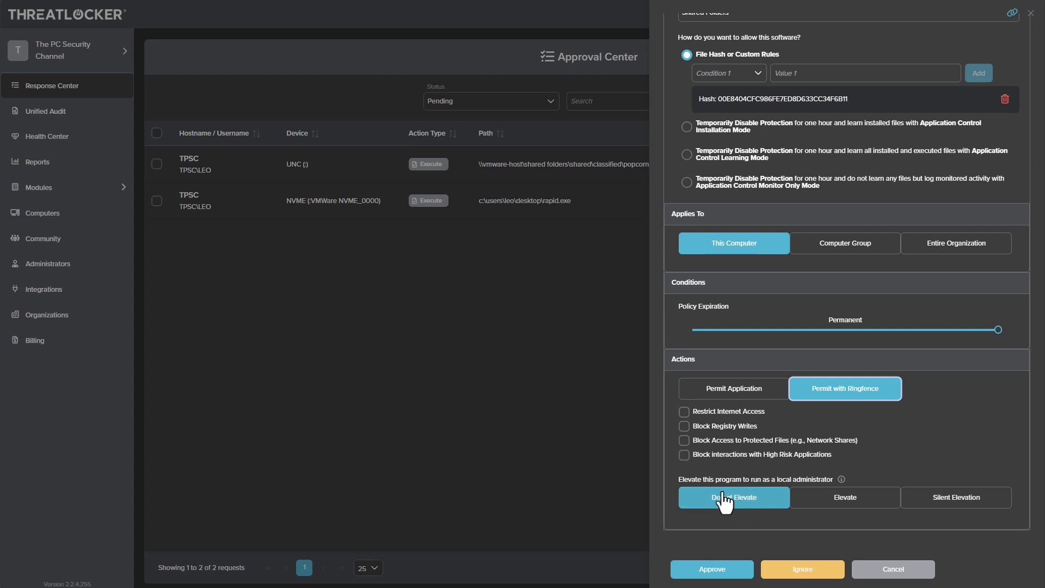
click(685, 411)
click(685, 426)
click(684, 440)
click(684, 454)
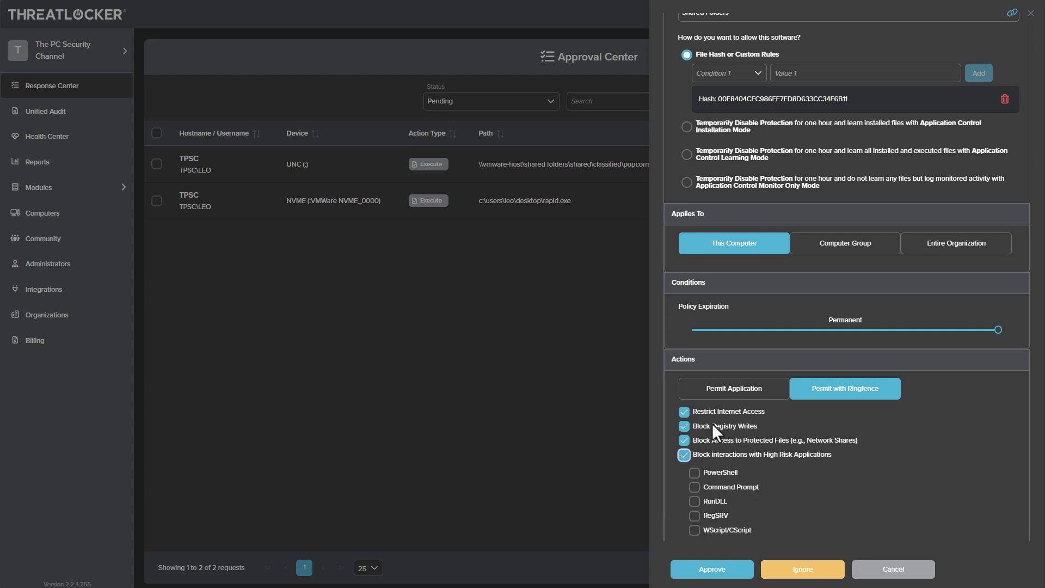
scroll(707, 414, down, 2)
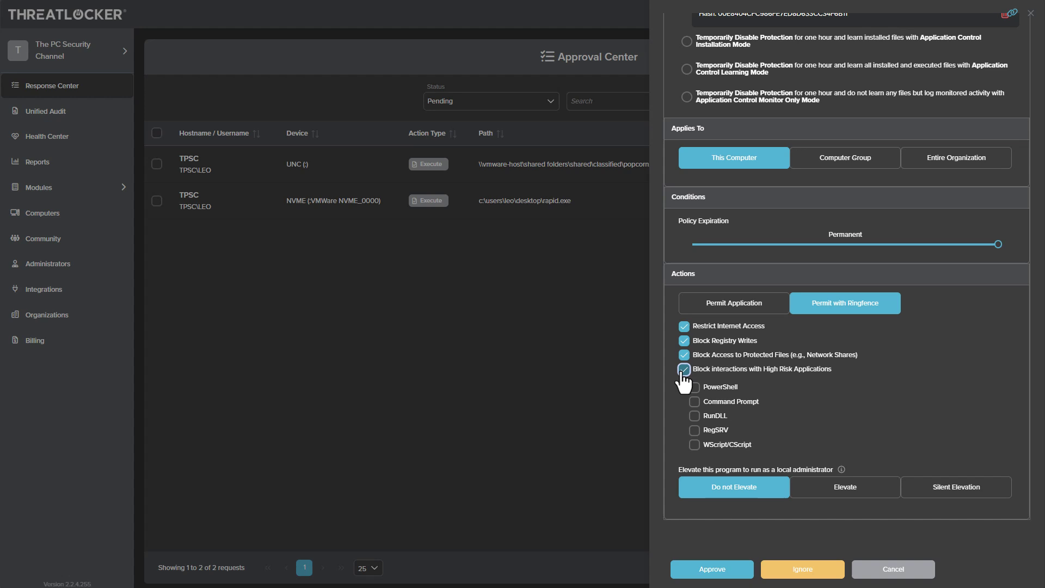
Switch popcorn.exe to a plain permit, then back to a ringfenced permit
click(719, 304)
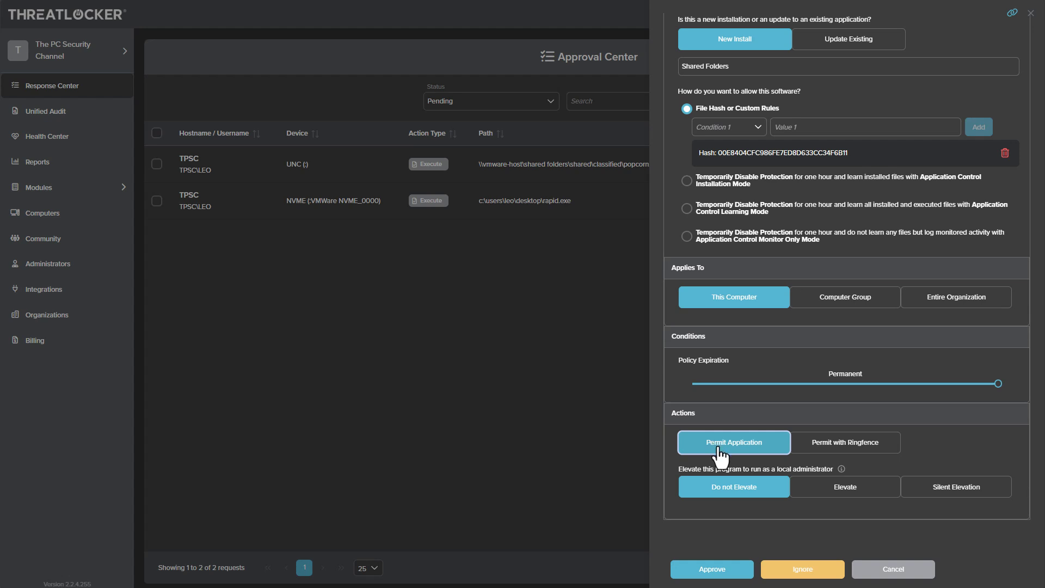
click(827, 446)
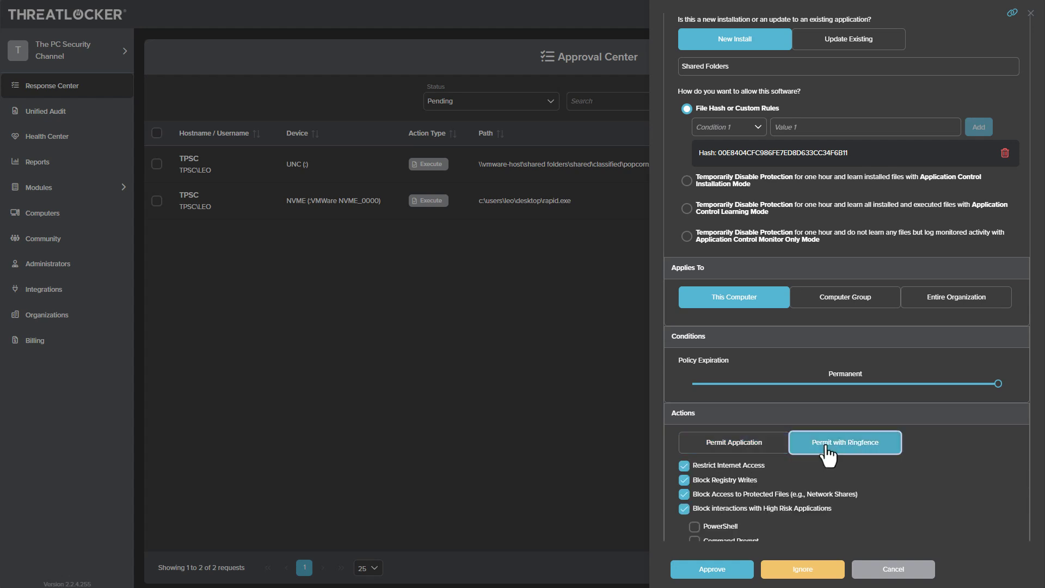
scroll(827, 452, down, 2)
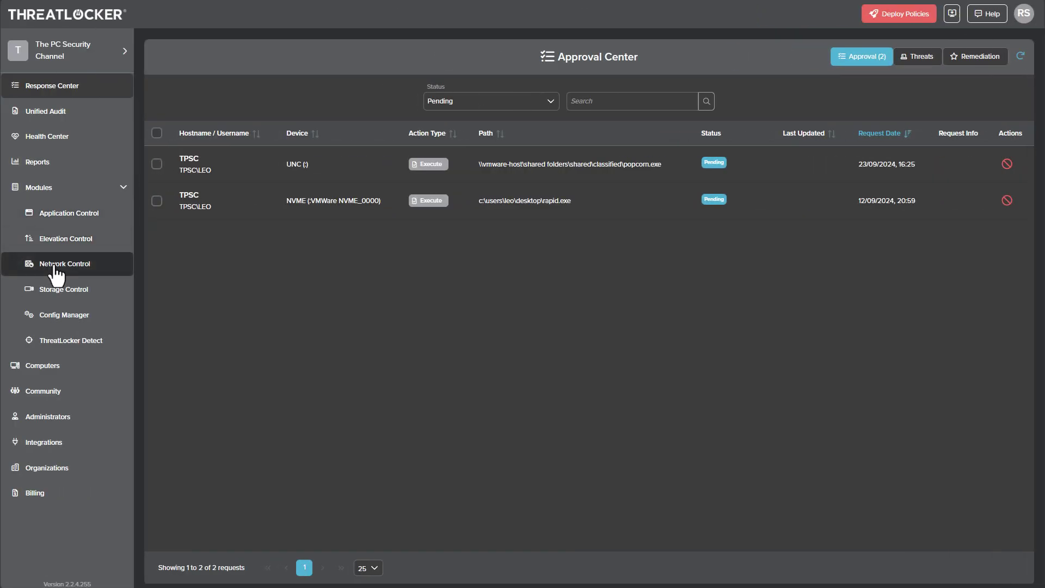
Open the Storage Control policies page and start a new storage policy
click(52, 289)
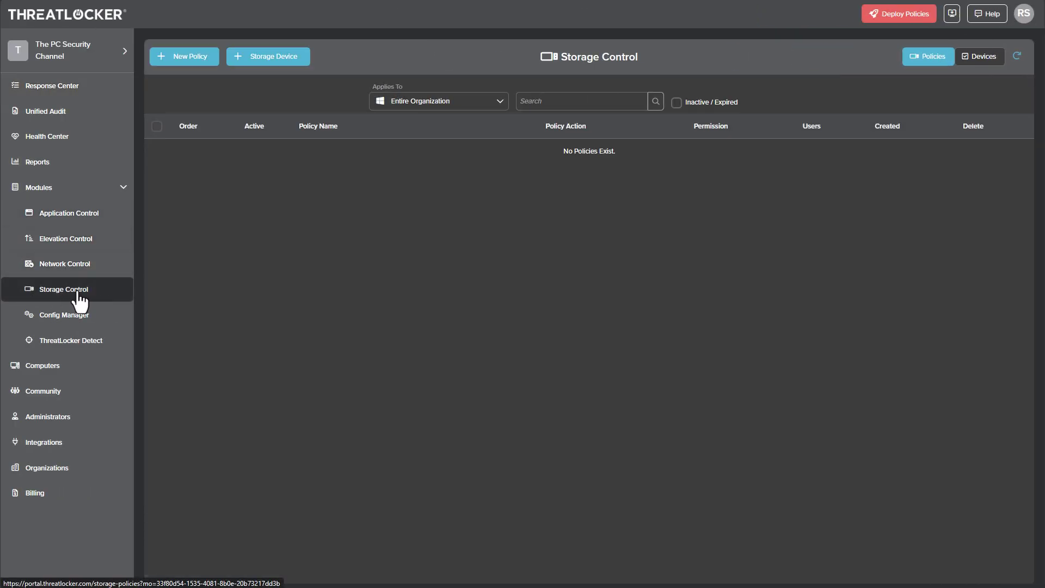
click(189, 60)
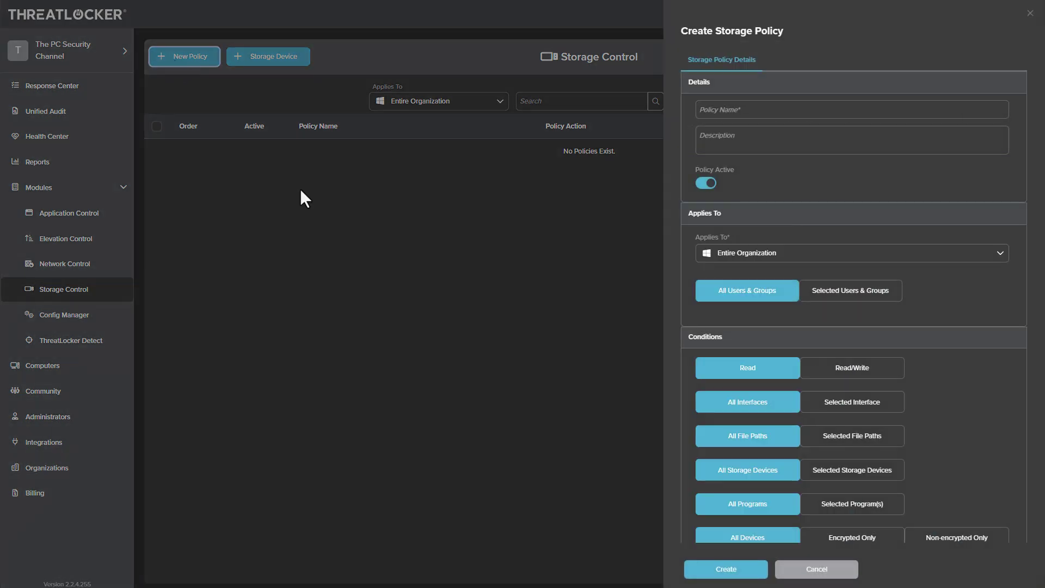
scroll(737, 352, down, 4)
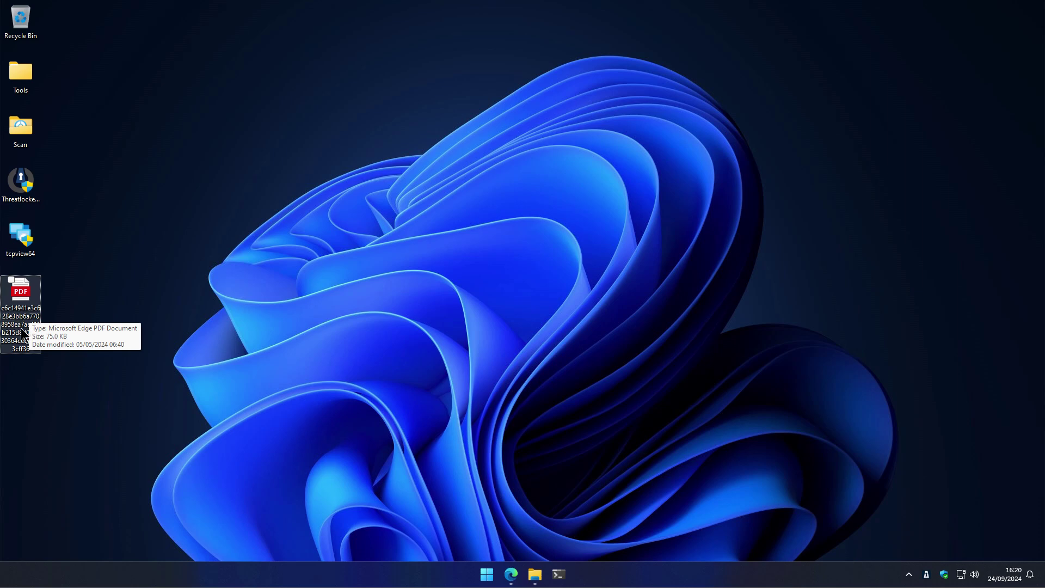
Dismiss the PDF's menu, try launching tcpview64, and close the access-denied error
key(shift+F10)
mouse_move(174, 166)
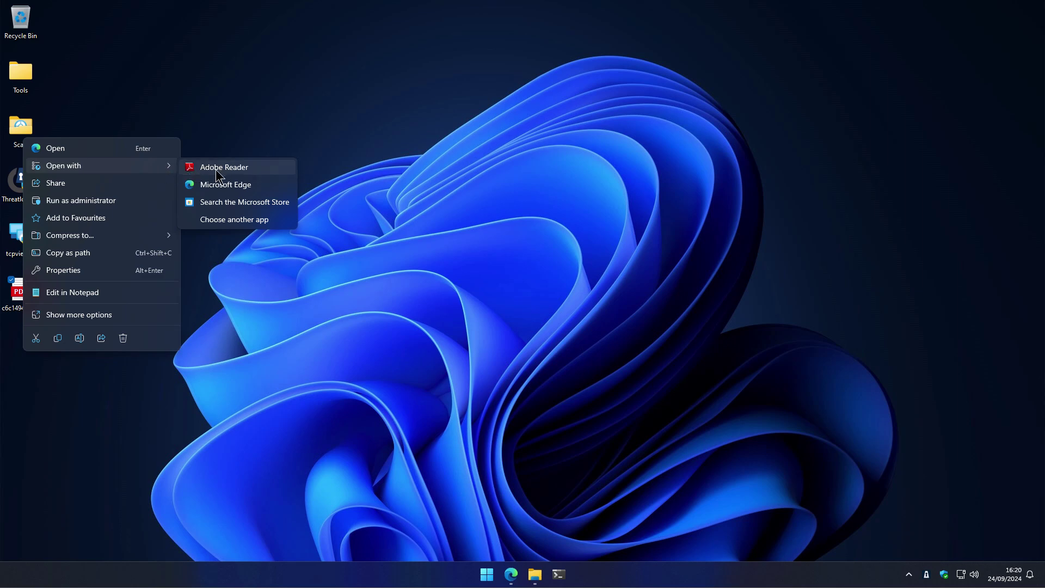
click(256, 128)
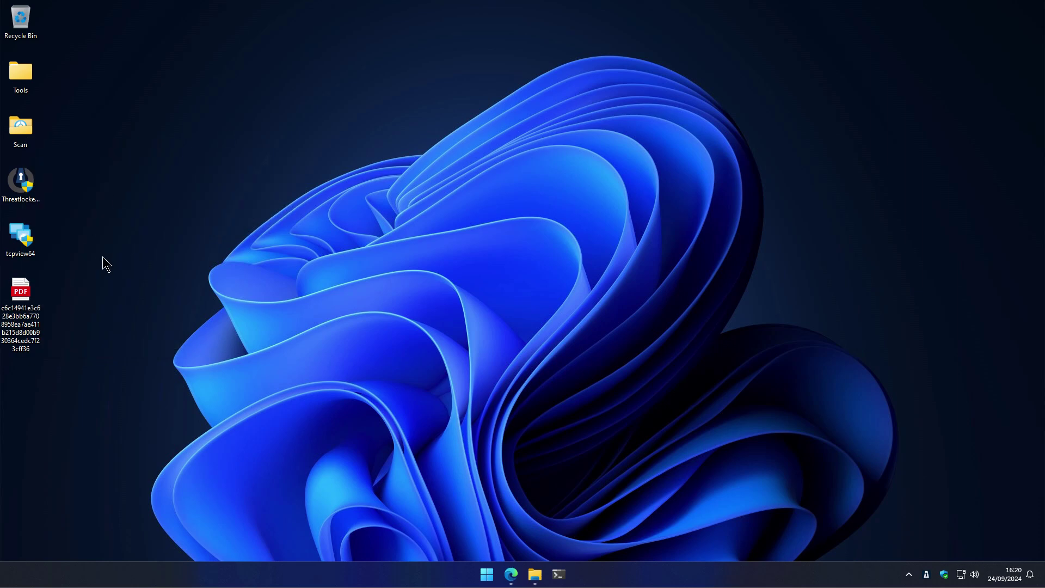
double_click(33, 247)
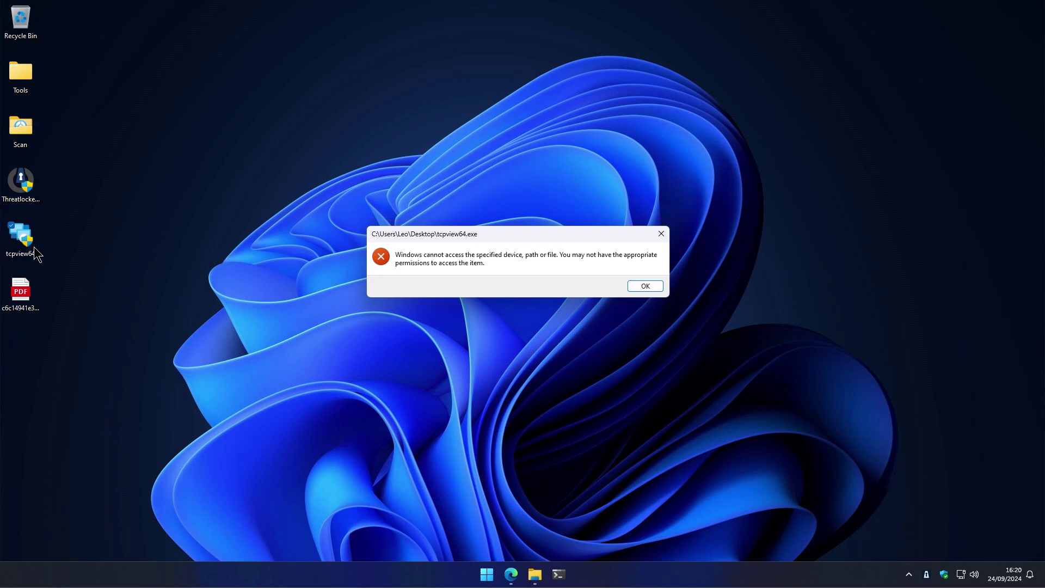
click(647, 288)
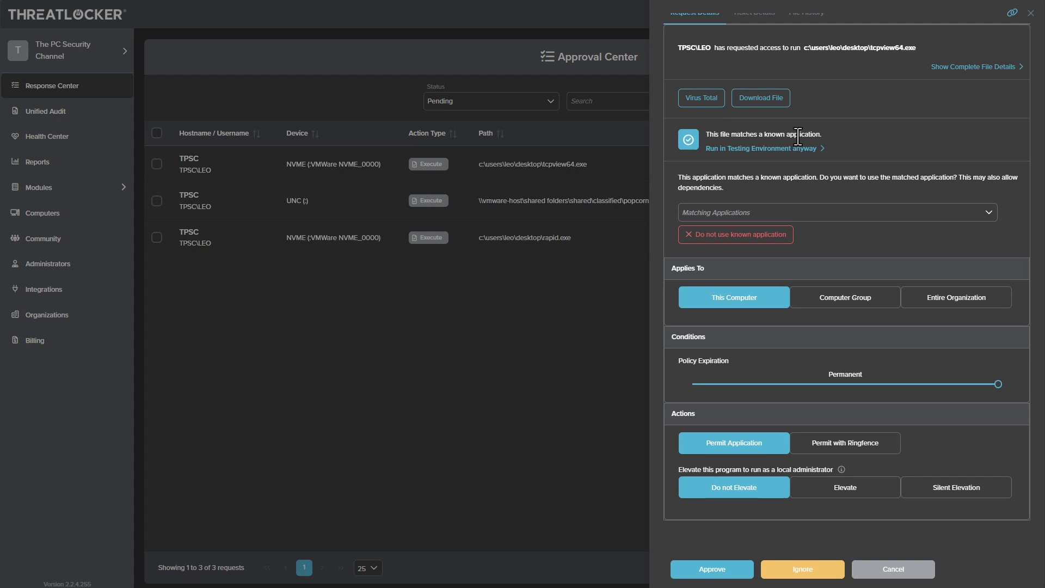
Set the tcpview64.exe permit to Elevate, attempt approval, and open Matching Applications
click(825, 490)
scroll(809, 505, down, 1)
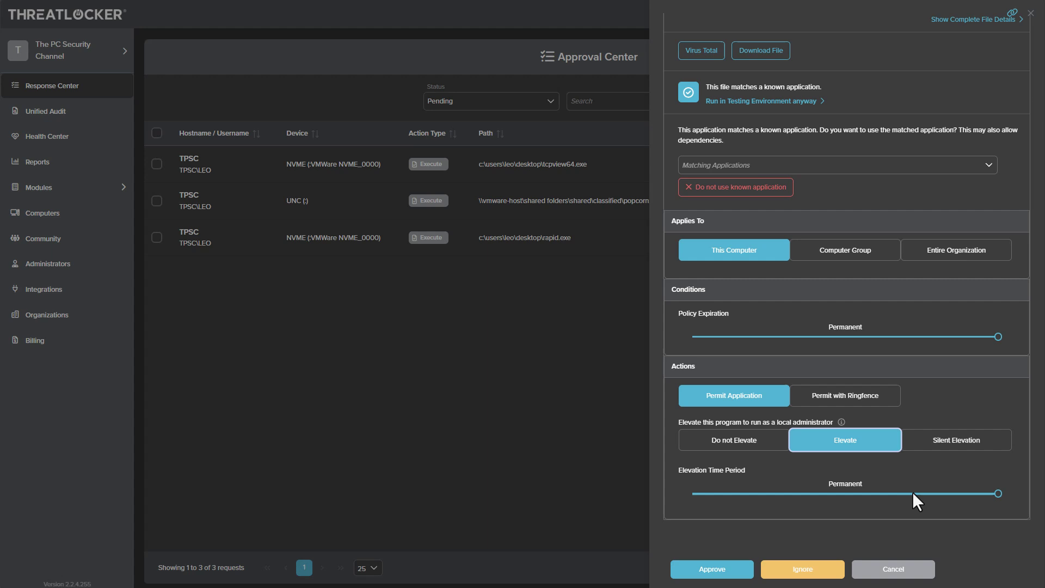
click(702, 569)
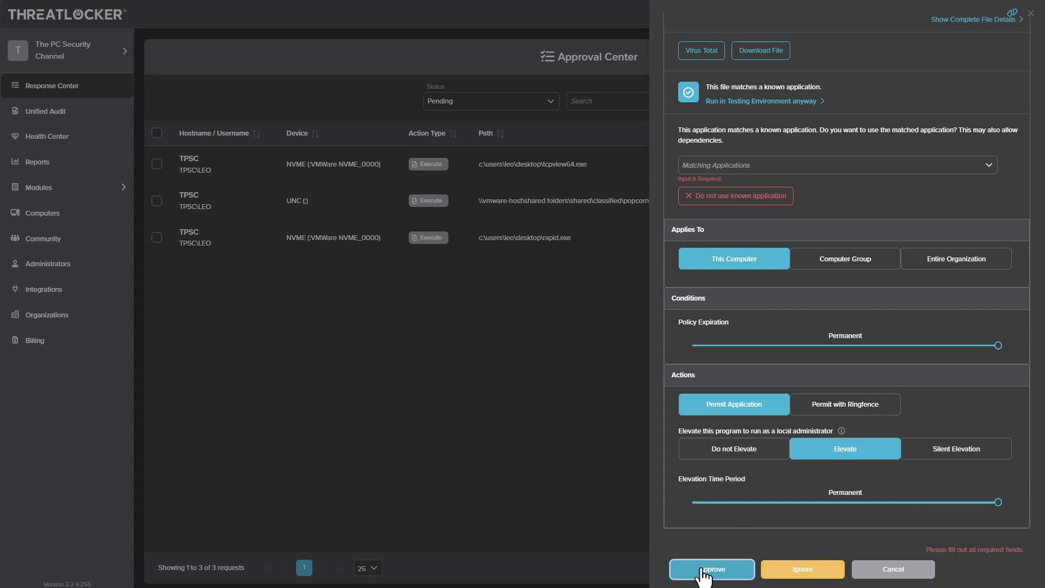
click(724, 165)
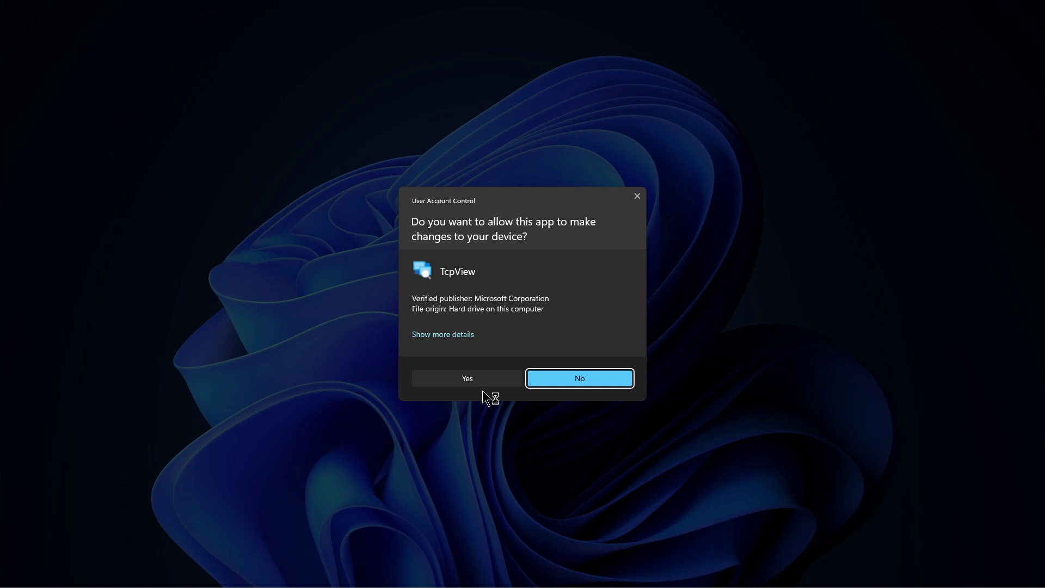
Allow TCPView's UAC prompt and EULA, then open the test PDF with Adobe Reader
click(457, 379)
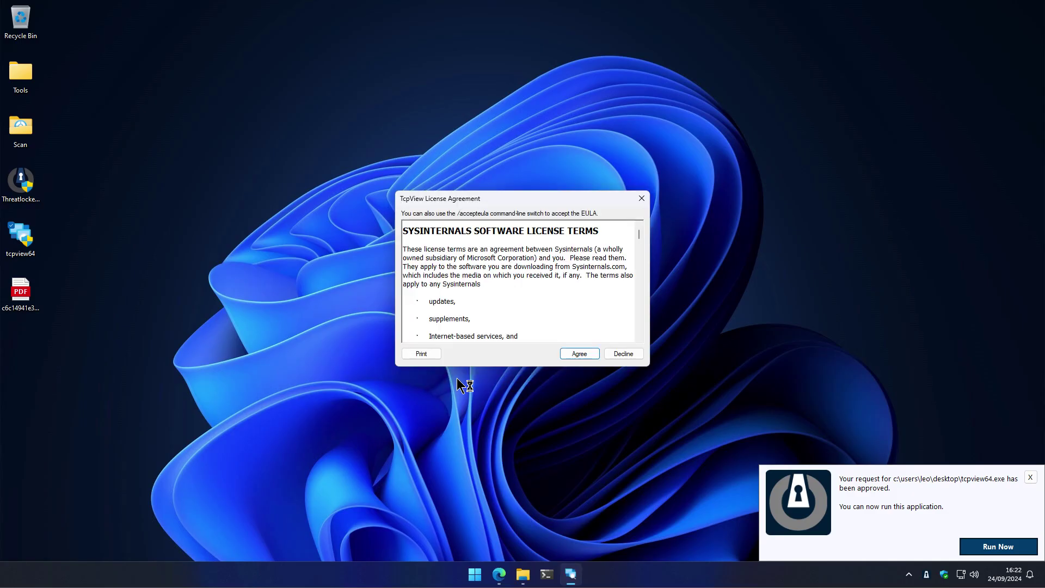
key(Return)
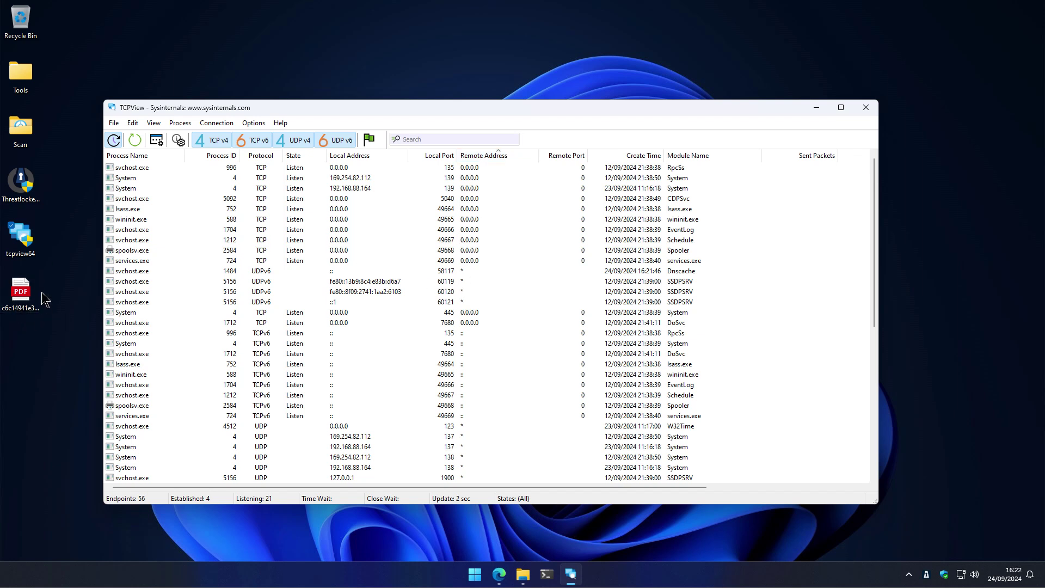
click(21, 299)
right_click(21, 299)
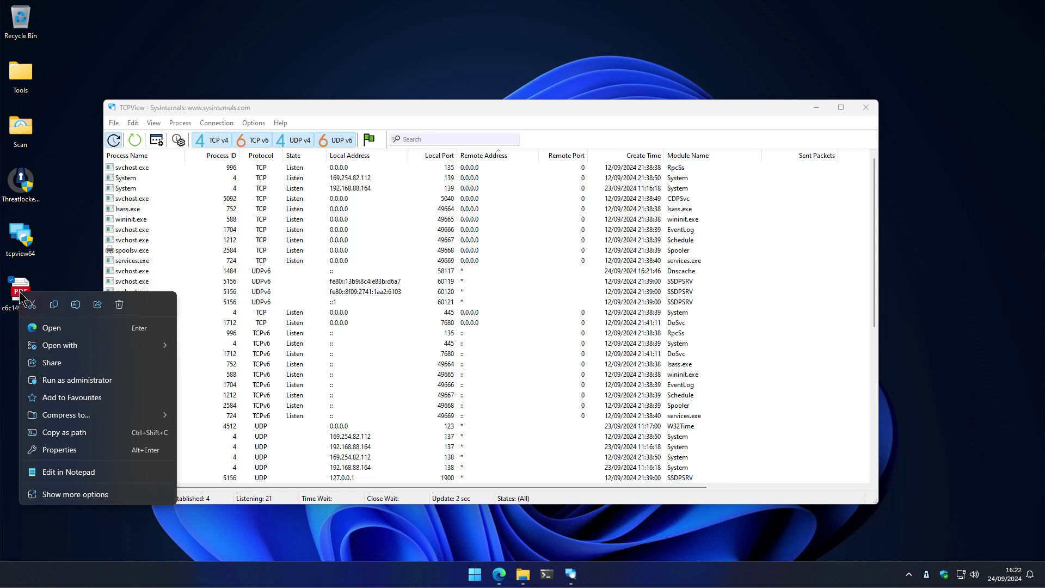
mouse_move(89, 349)
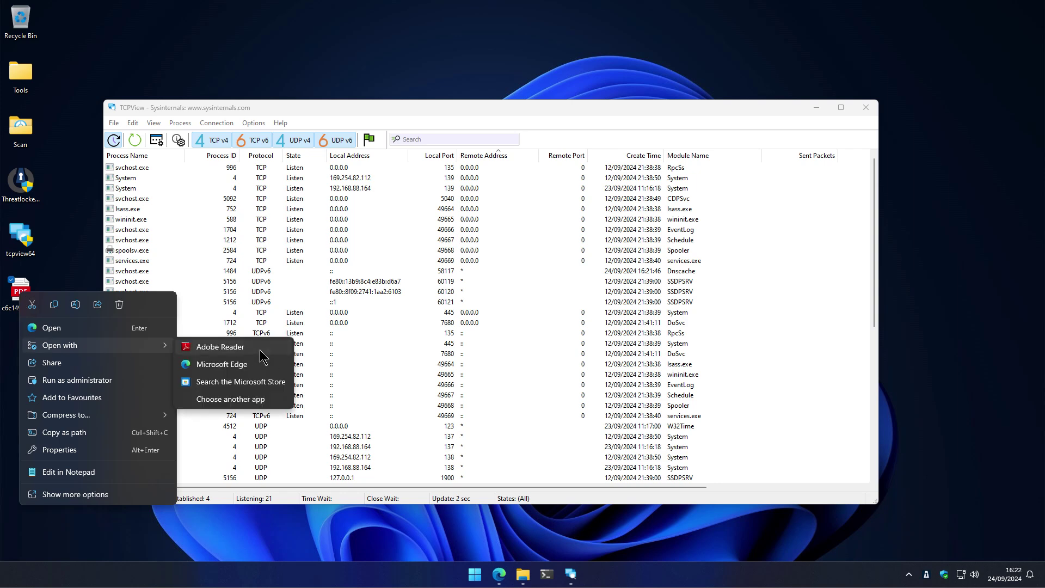
click(260, 349)
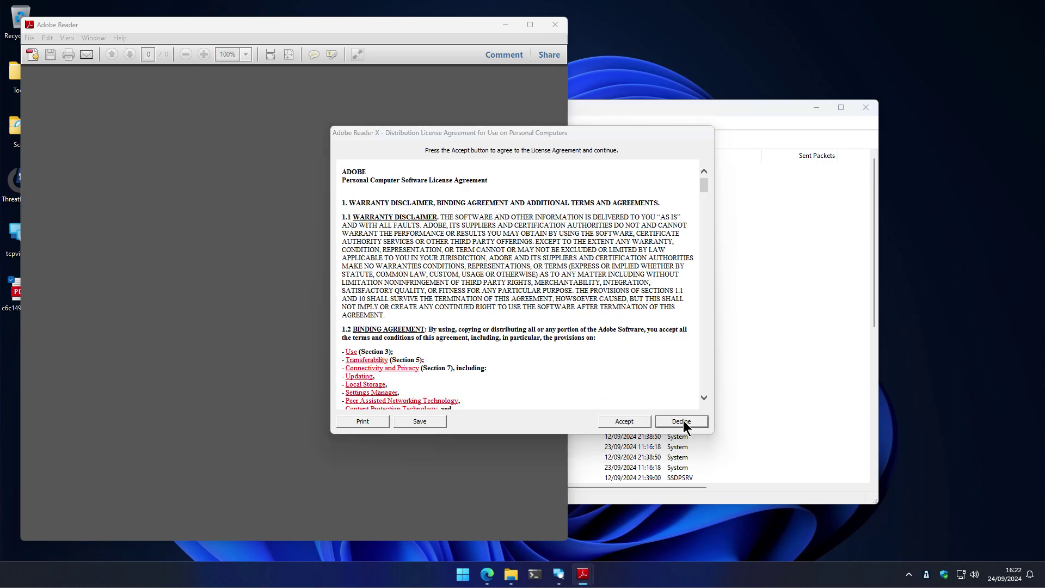
Accept Adobe Reader's license, skip accessibility setup, dismiss the read error, then return to TCPView
click(625, 422)
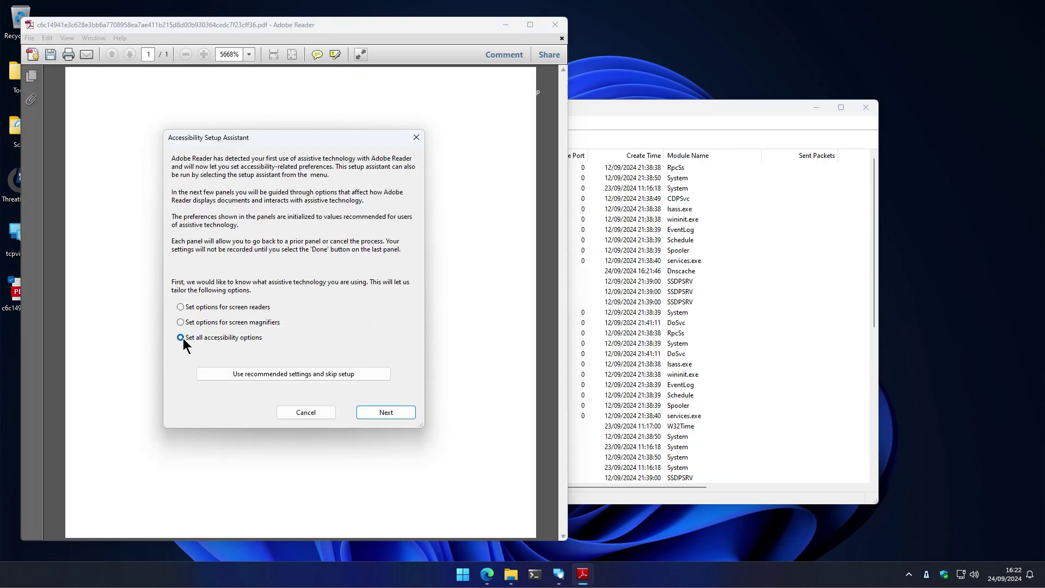
click(289, 374)
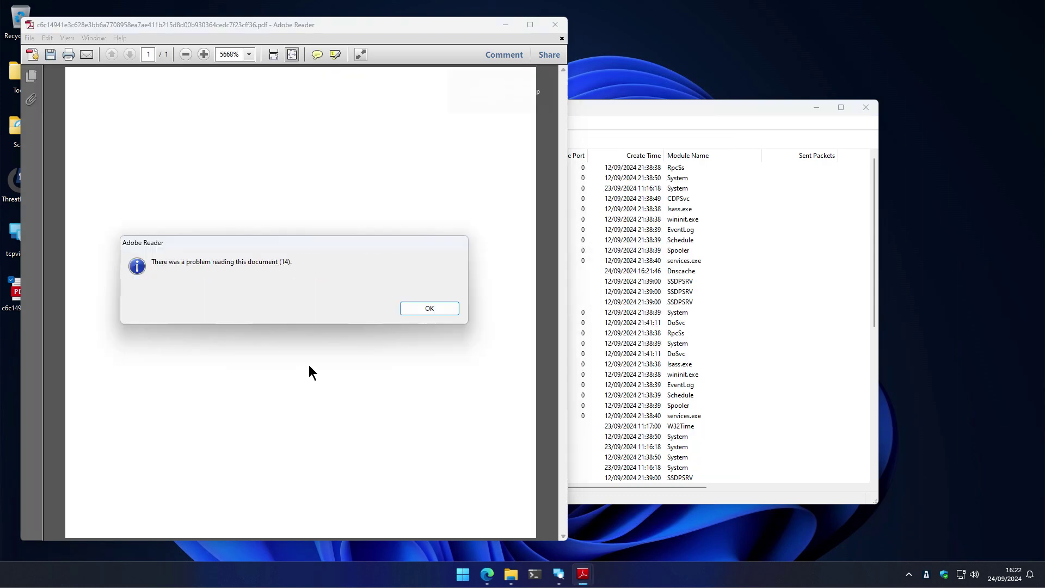
click(423, 310)
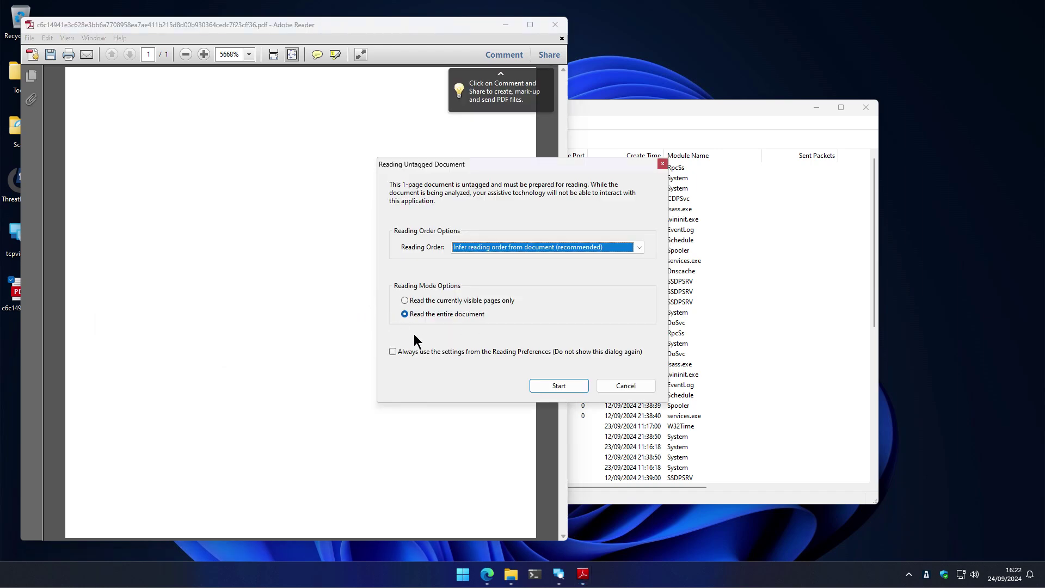
click(557, 384)
click(753, 335)
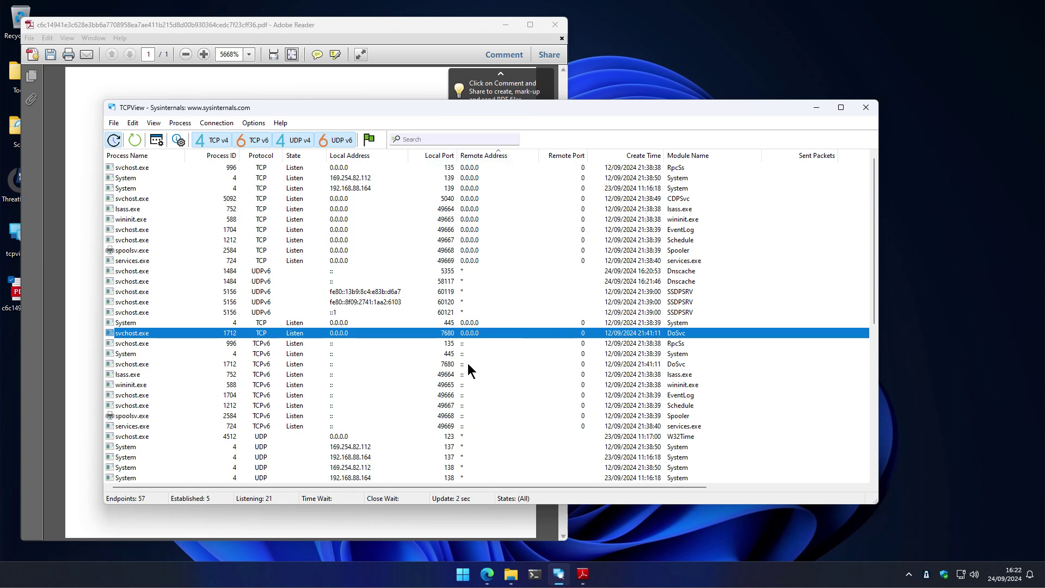
Select AcroRd32.exe's established connection to 2.20.12.80 on port 80 in TCPView
scroll(471, 357, down, 6)
scroll(475, 352, down, 3)
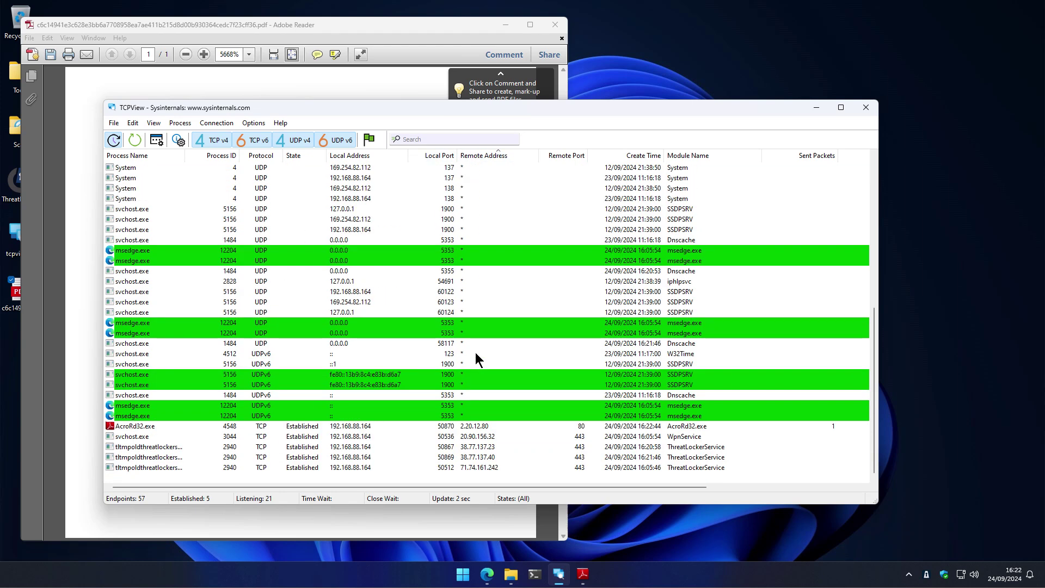
click(459, 425)
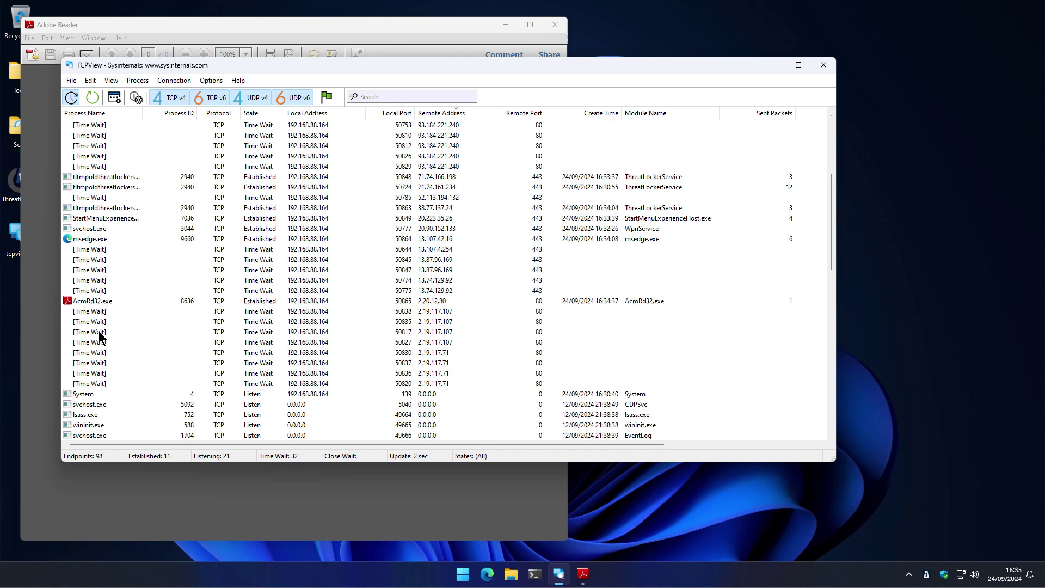
click(199, 24)
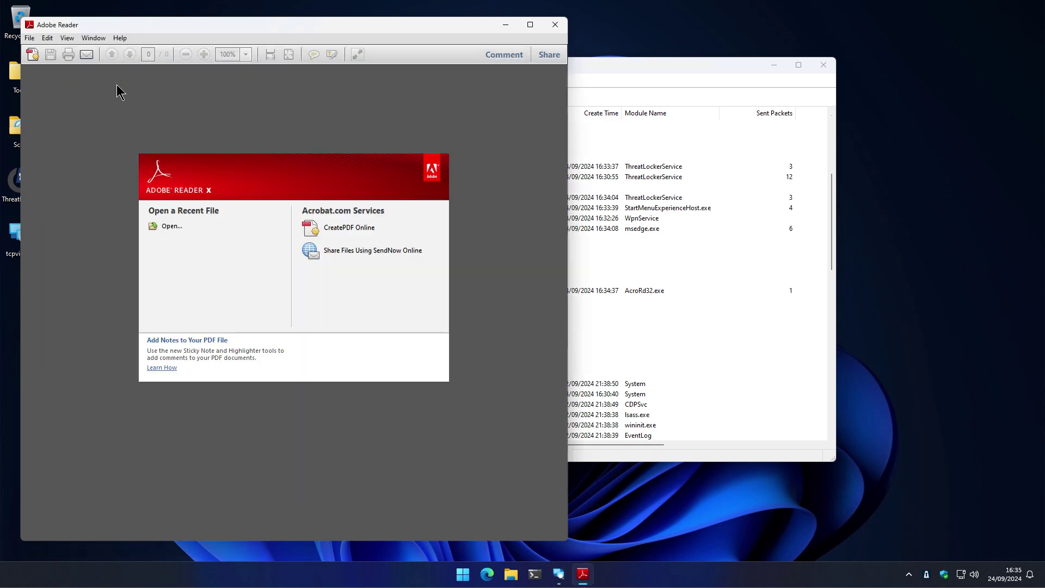
click(615, 185)
click(83, 302)
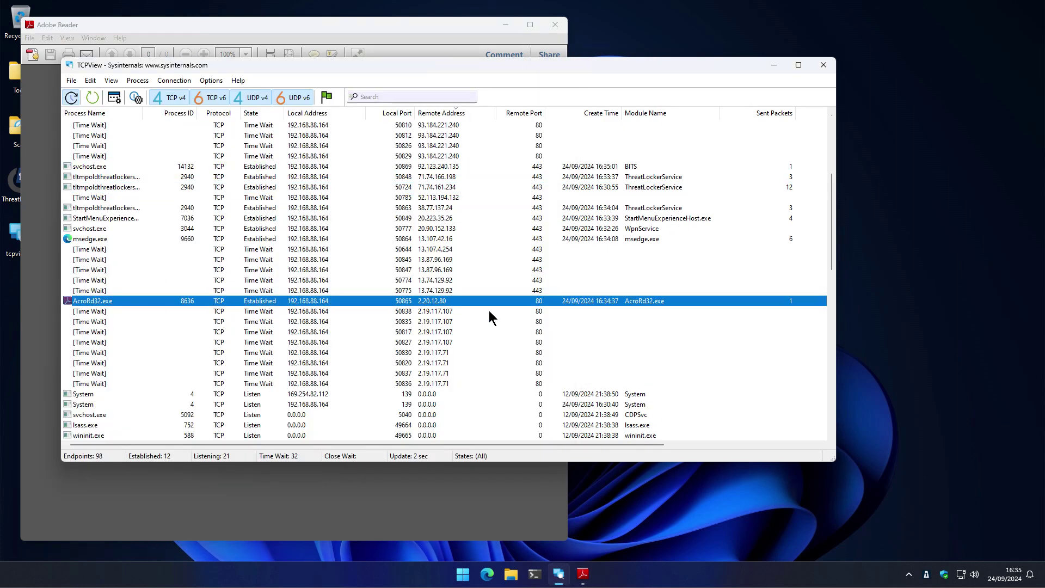